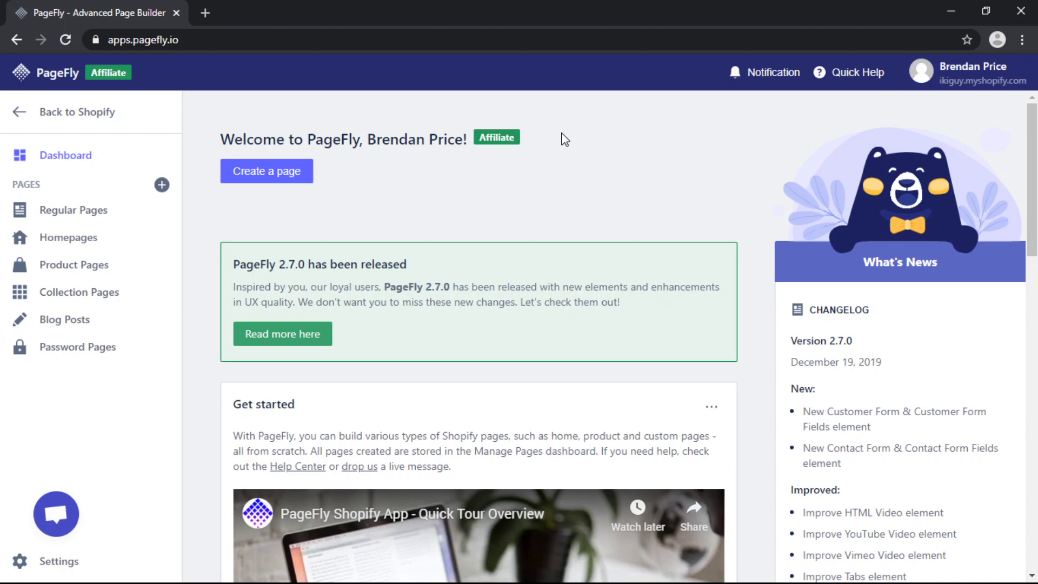
Create a new Product Page titled 'Mask' with a Custom layout and continue to assignment.
{"action": "left_click", "coordinate": [289, 176]}
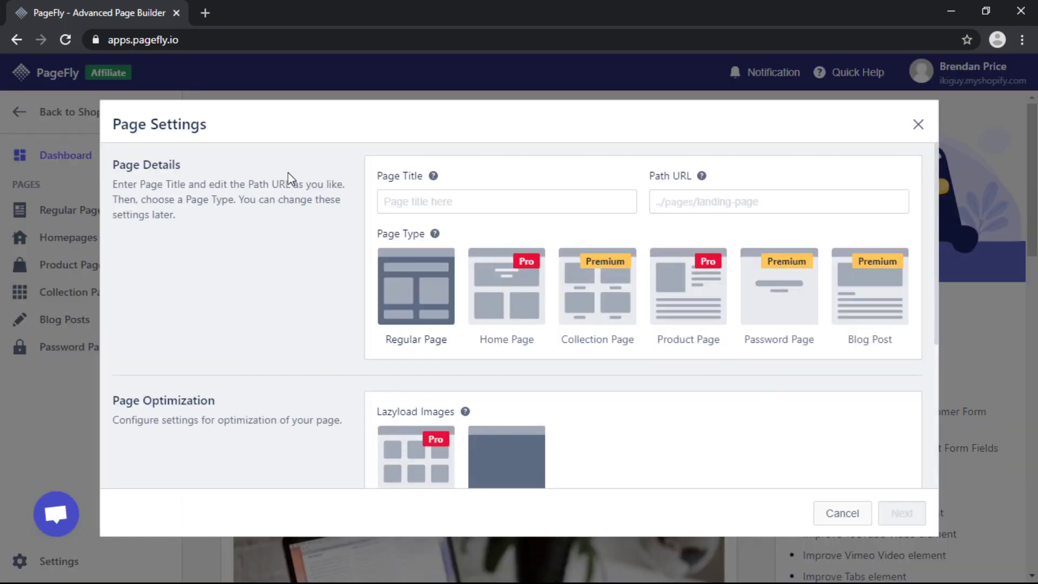
{"action": "left_click", "coordinate": [434, 206]}
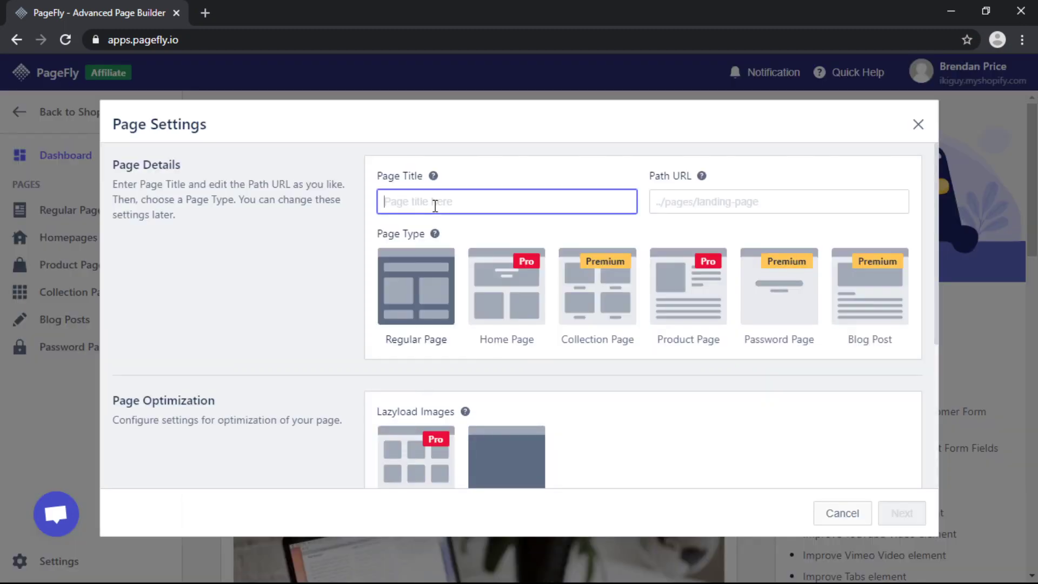
{"action": "type", "text": "Mask"}
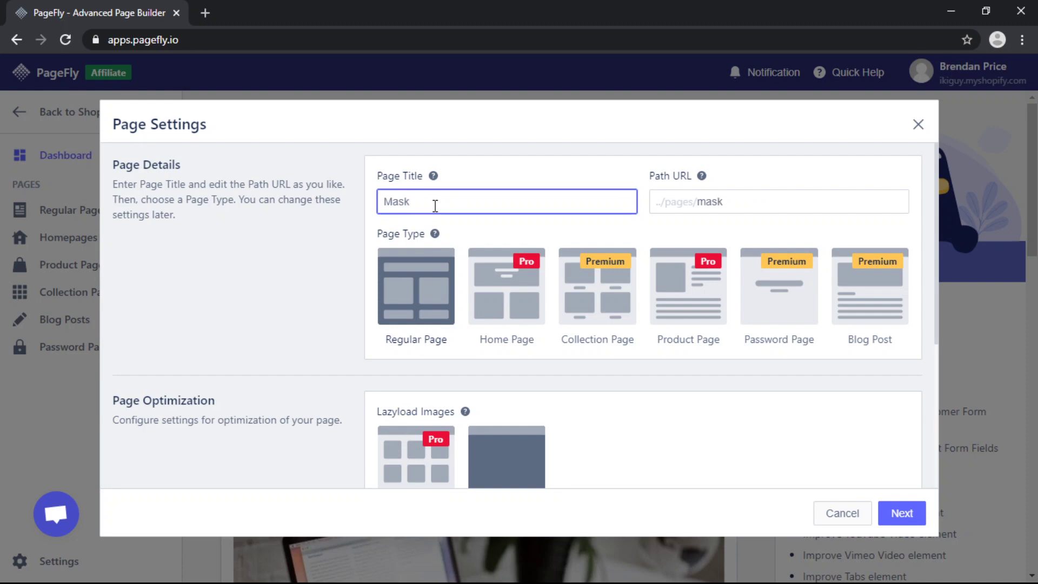
{"action": "left_click", "coordinate": [703, 275]}
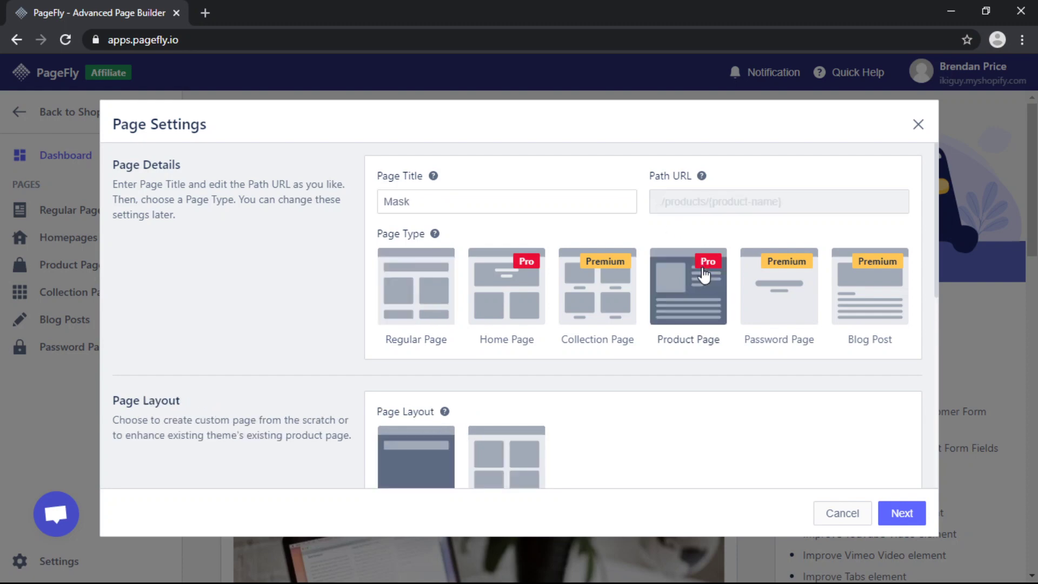
{"action": "scroll", "coordinate": [703, 274], "scroll_direction": "down", "scroll_amount": 3}
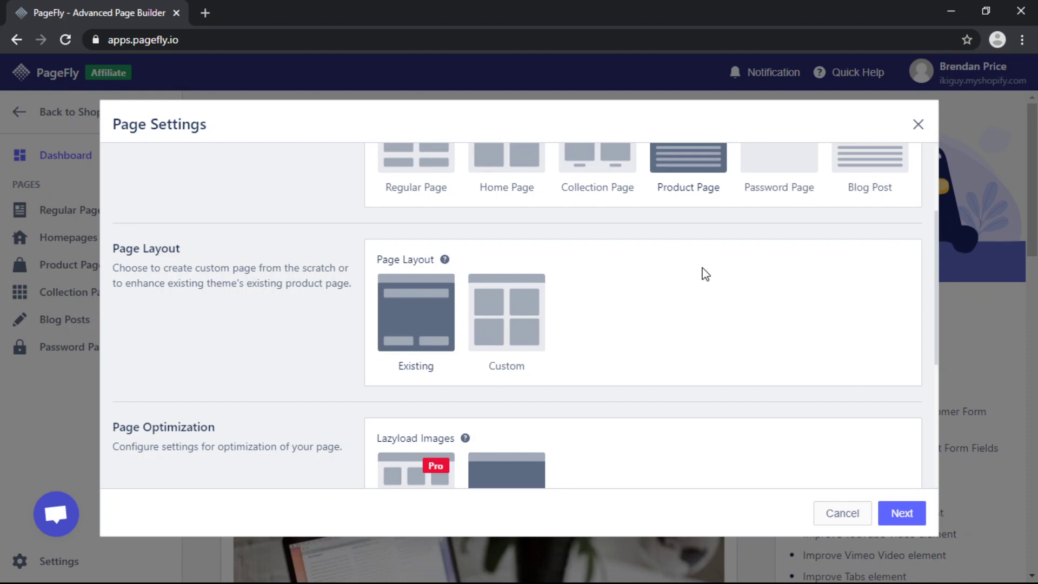
{"action": "left_click", "coordinate": [522, 313]}
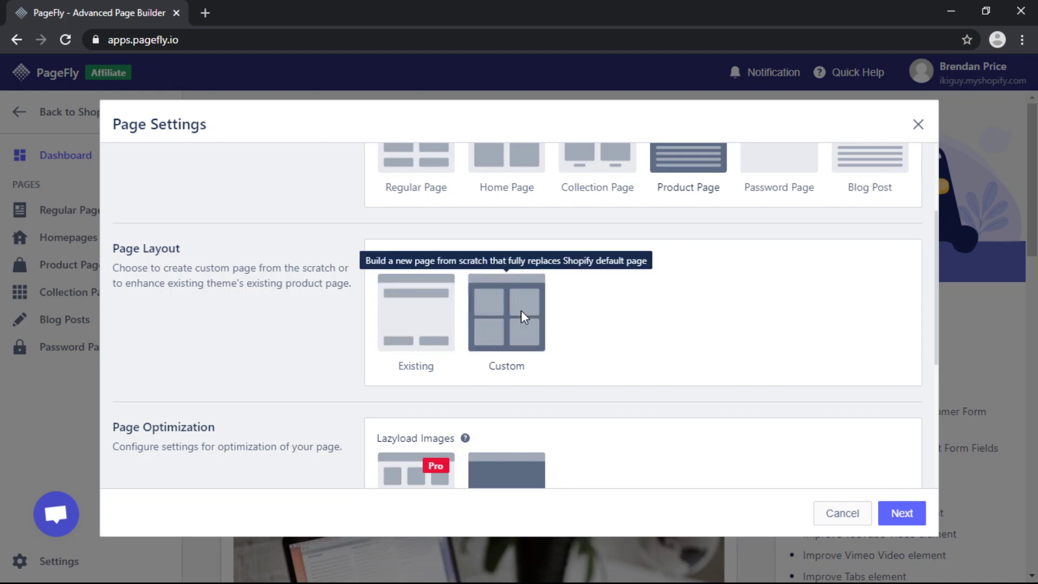
{"action": "left_click", "coordinate": [895, 514]}
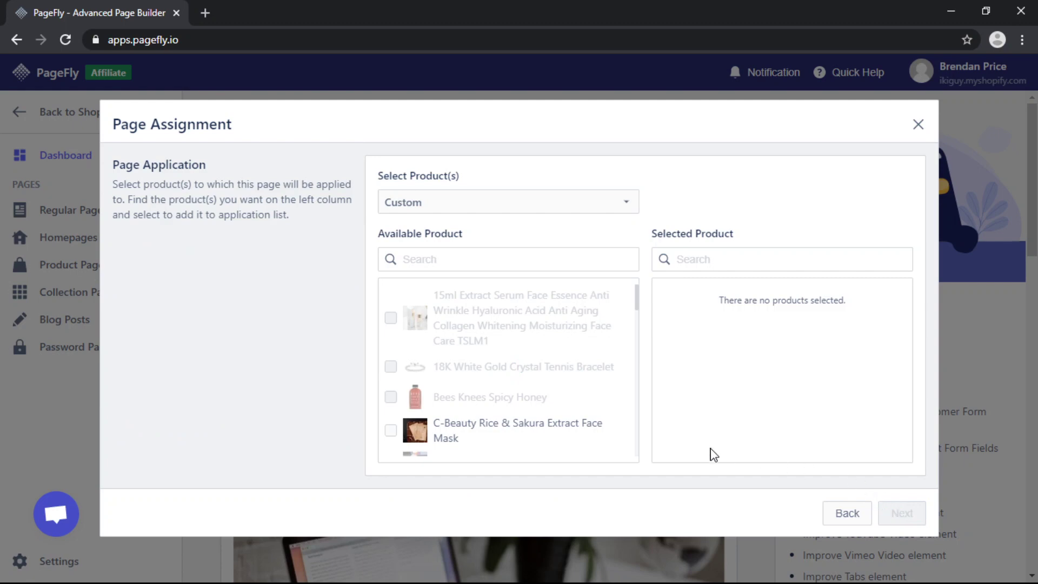
Assign the page to the C-Beauty Rice & Sakura Extract Face Mask and confirm replacing its design.
{"action": "left_click", "coordinate": [548, 416]}
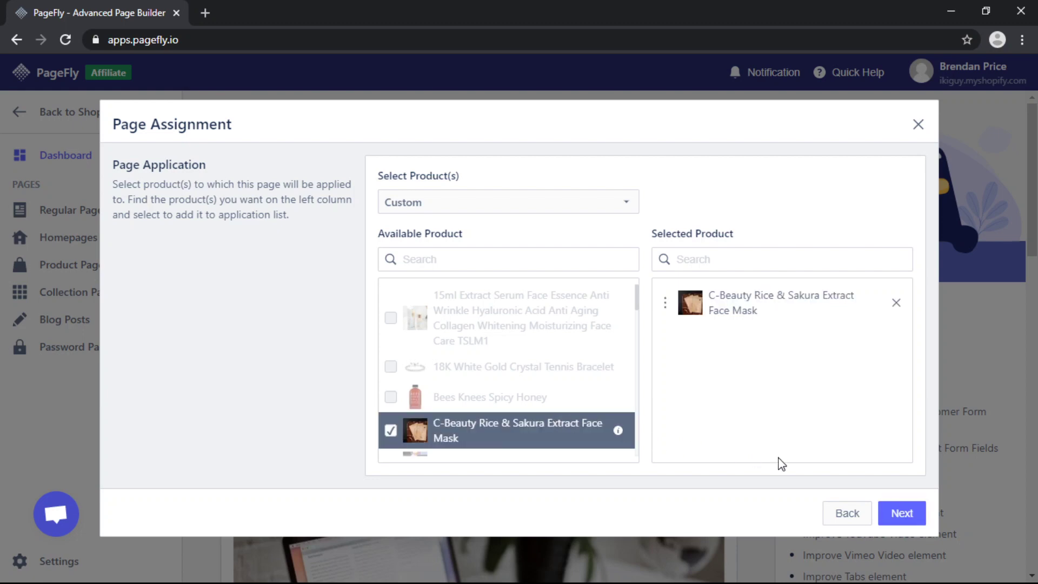
{"action": "left_click", "coordinate": [895, 518]}
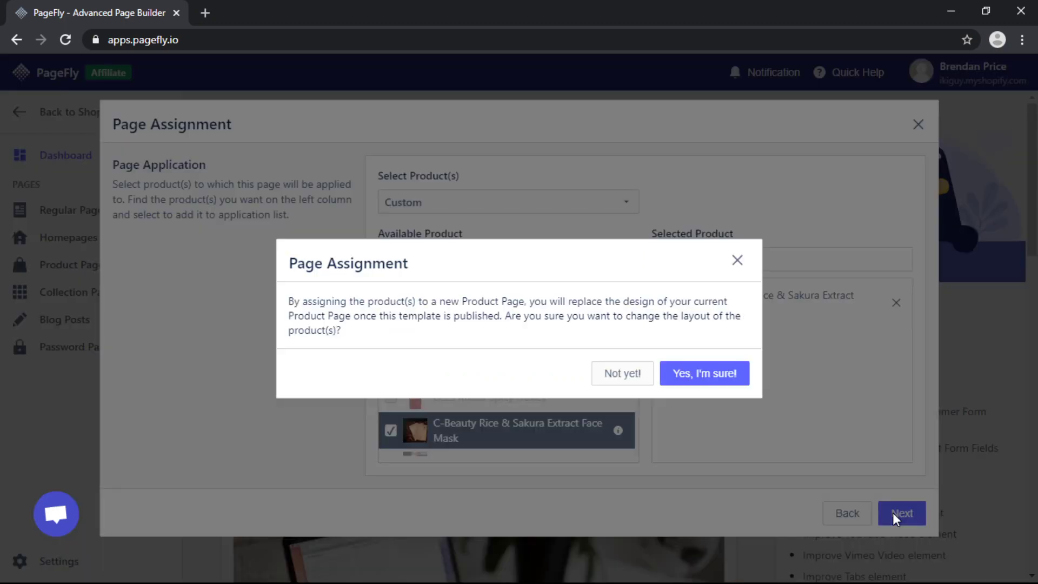
{"action": "left_click", "coordinate": [727, 378]}
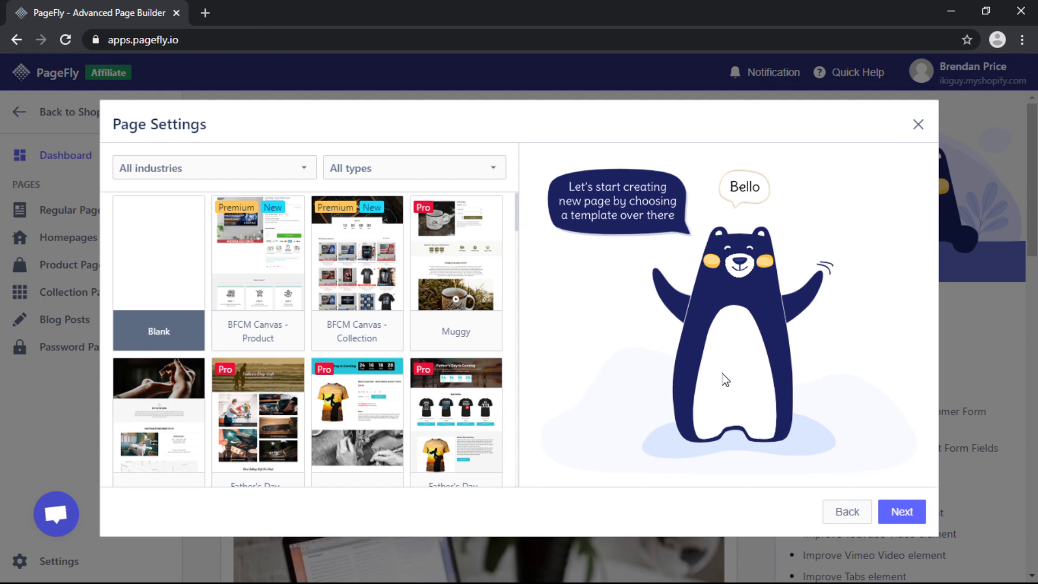
Skip the template gallery to open the Mask page editor on a blank canvas.
{"action": "left_click", "coordinate": [896, 512]}
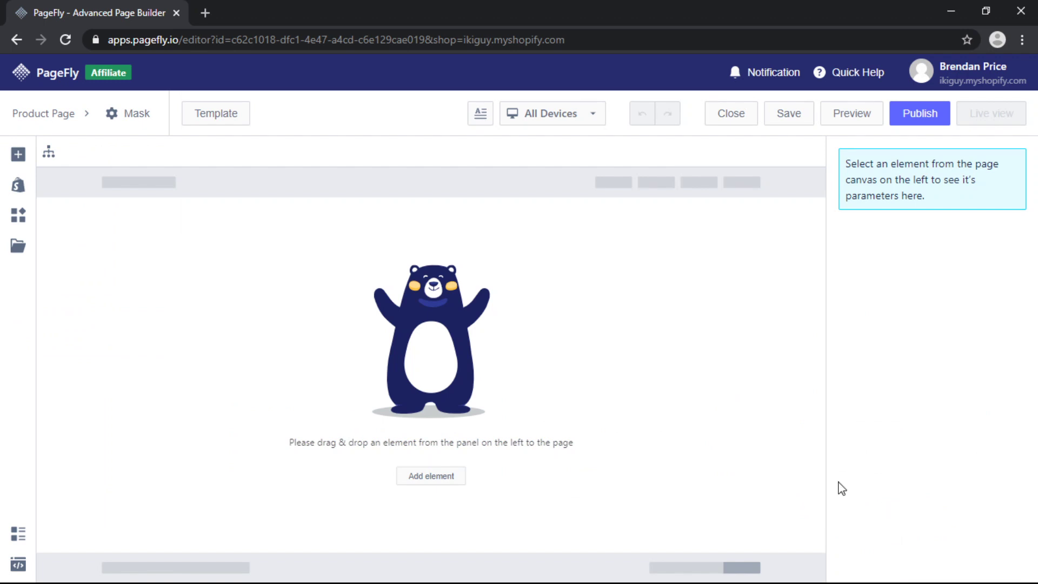
Place a Product Details block for the face mask and style its Add to Cart button.
{"action": "left_click", "coordinate": [23, 189]}
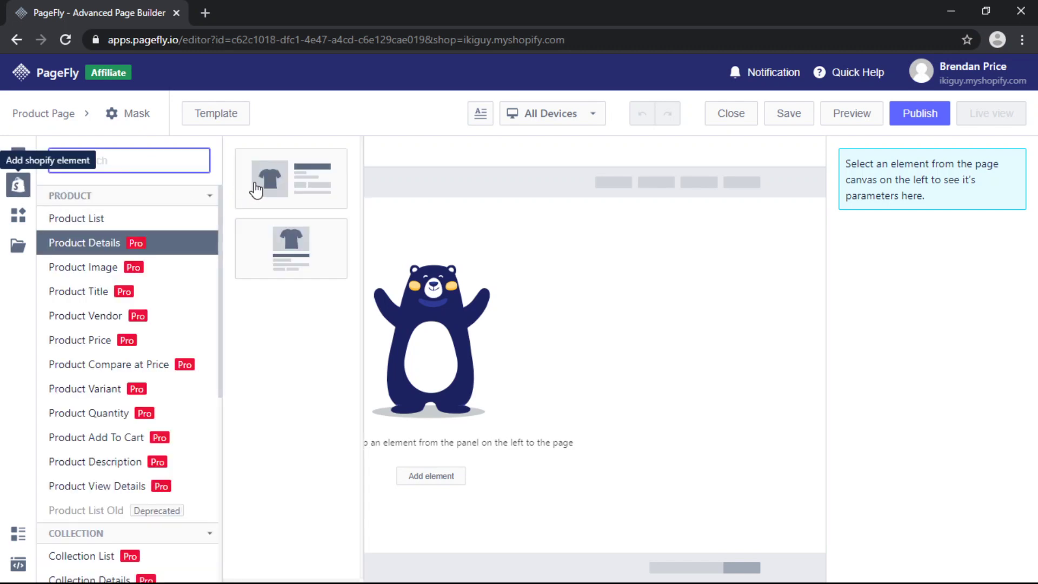
{"action": "left_click_drag", "start_coordinate": [270, 190], "coordinate": [403, 300]}
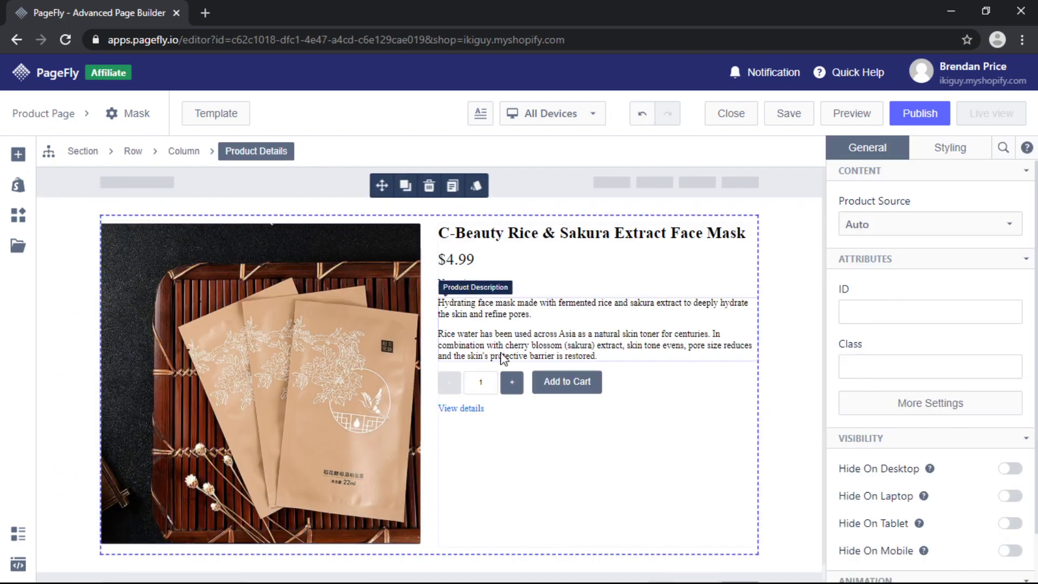
{"action": "left_click", "coordinate": [558, 382]}
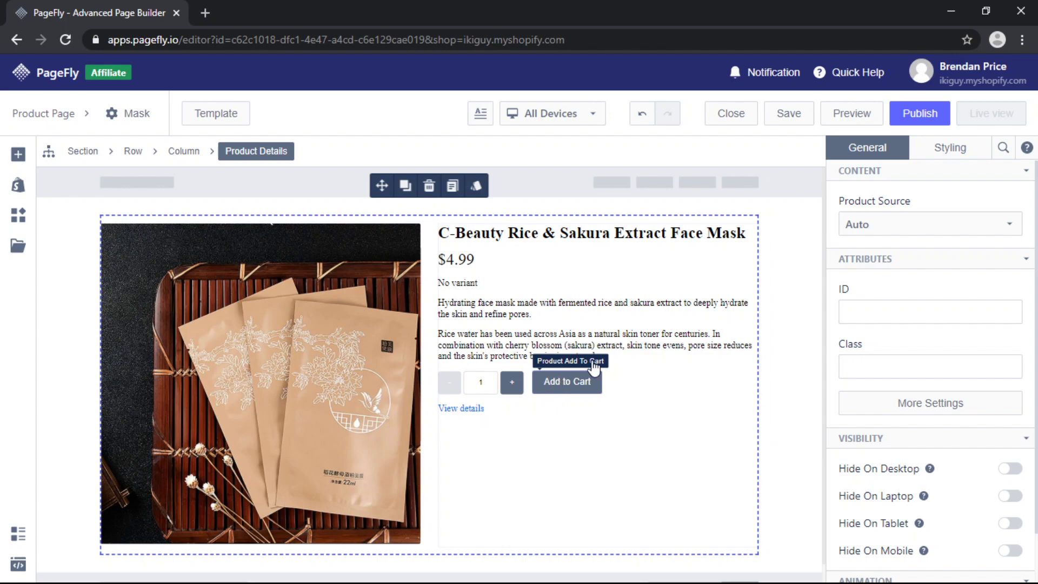
{"action": "left_click", "coordinate": [940, 155]}
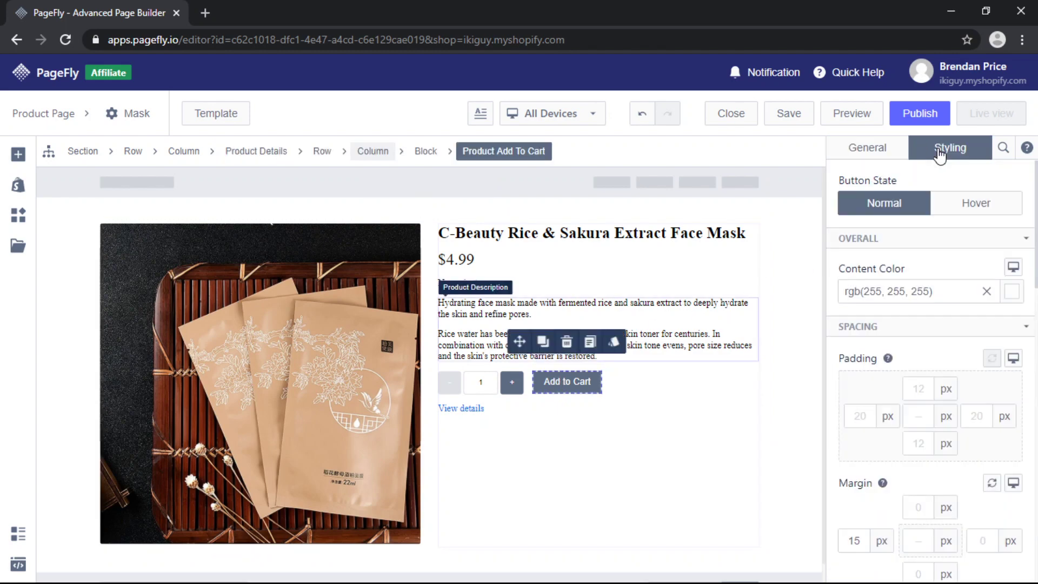
{"action": "left_click", "coordinate": [806, 438]}
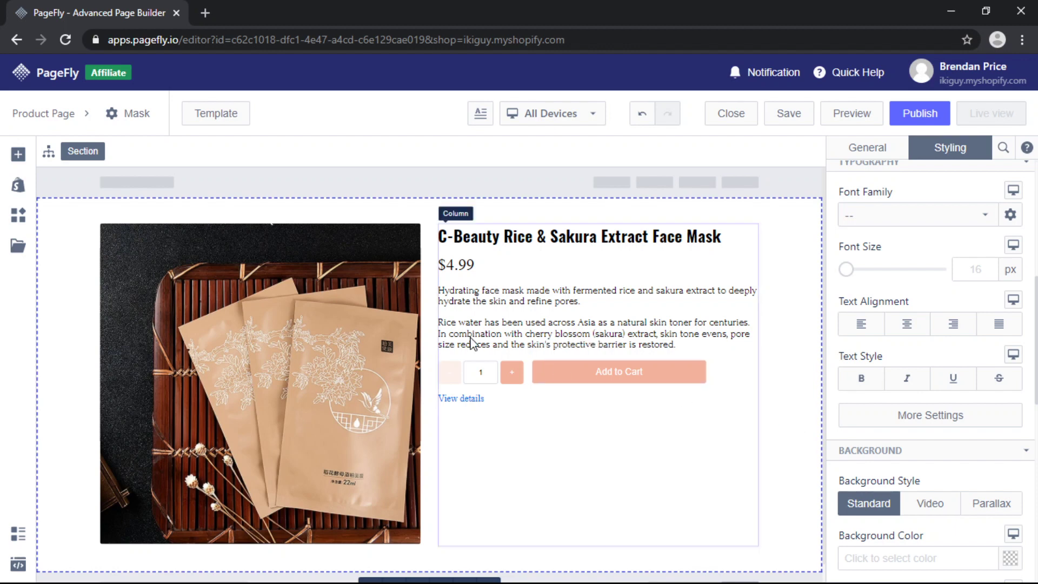
Search elements for 'vide' and drop a YouTube Video block under the product section.
{"action": "left_click", "coordinate": [16, 157]}
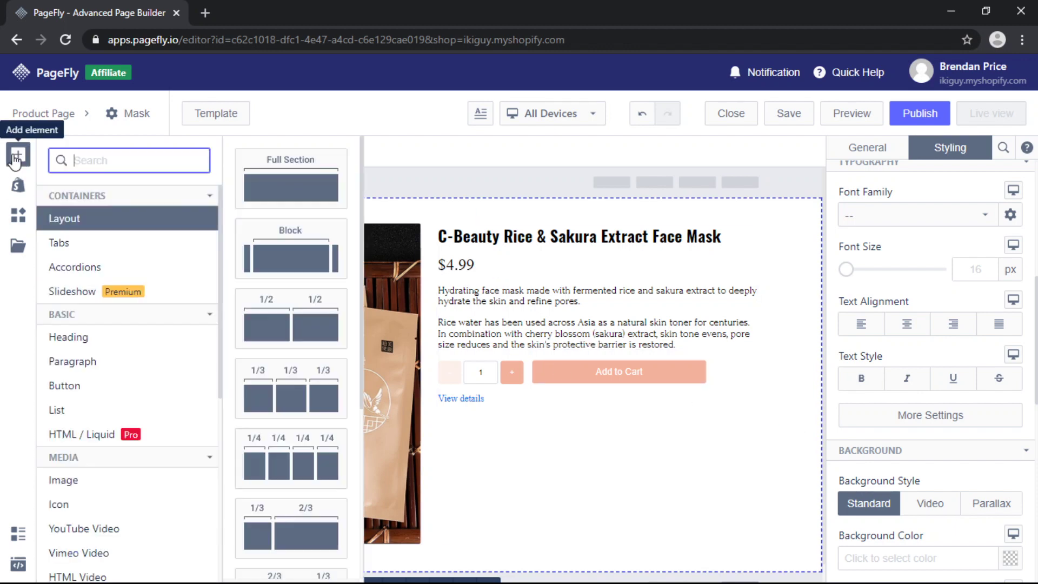
{"action": "type", "text": "vi"}
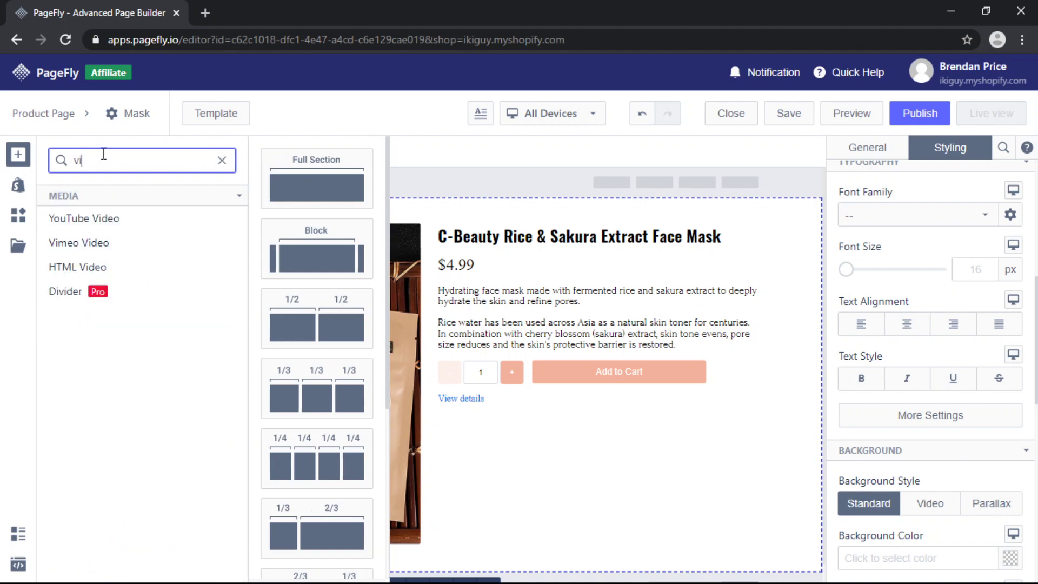
{"action": "type", "text": "de"}
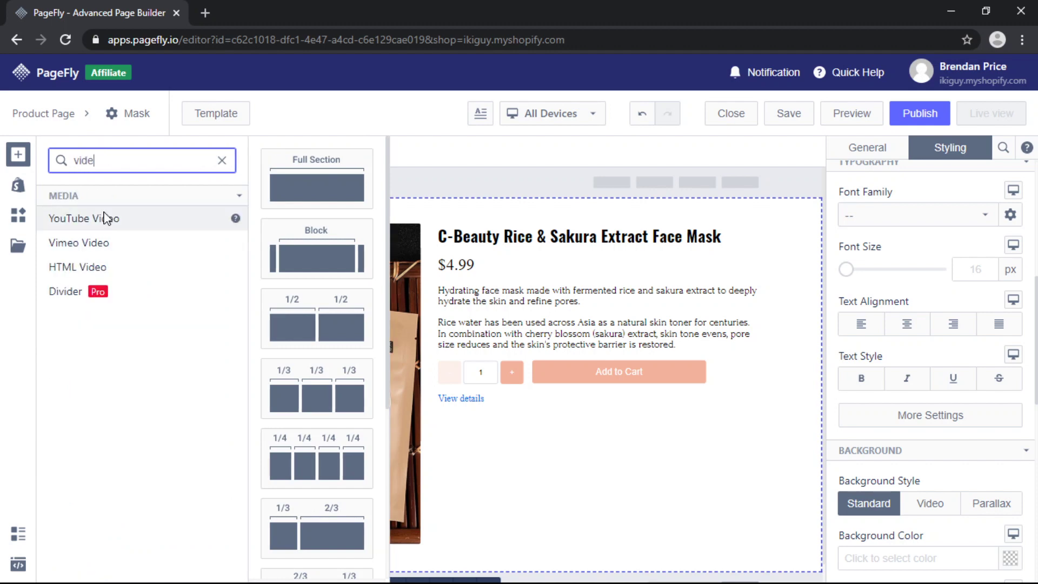
{"action": "left_click_drag", "start_coordinate": [104, 218], "coordinate": [439, 566]}
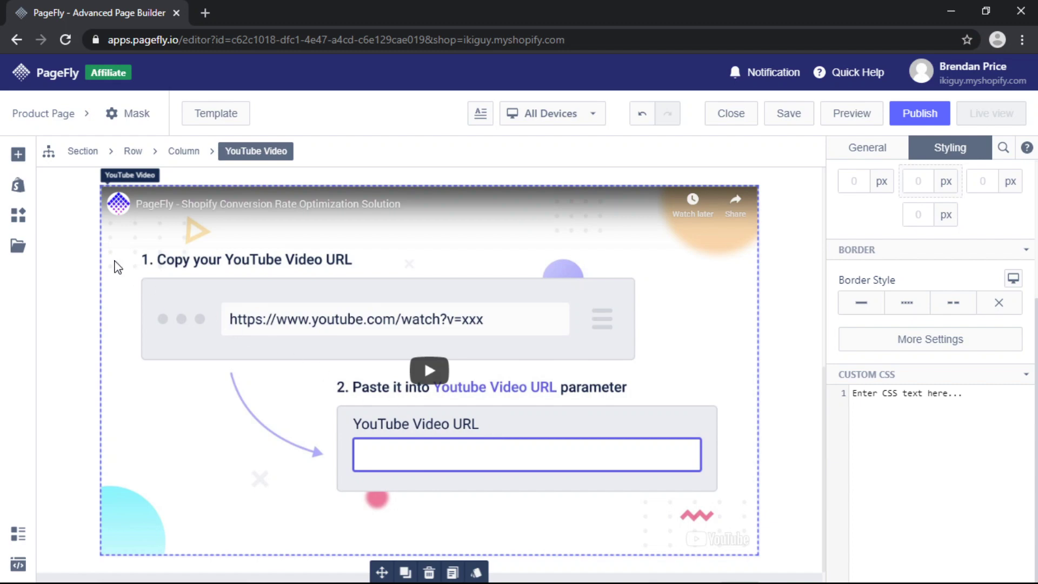
Insert a pre-made Testimonial section with three placeholder cards under the video.
{"action": "left_click", "coordinate": [15, 254]}
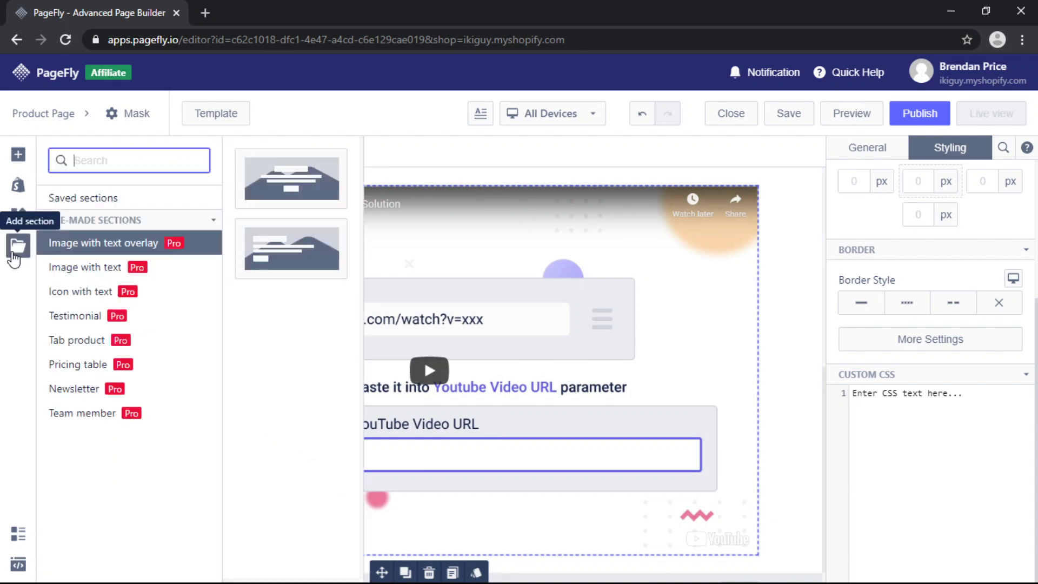
{"action": "left_click", "coordinate": [62, 324]}
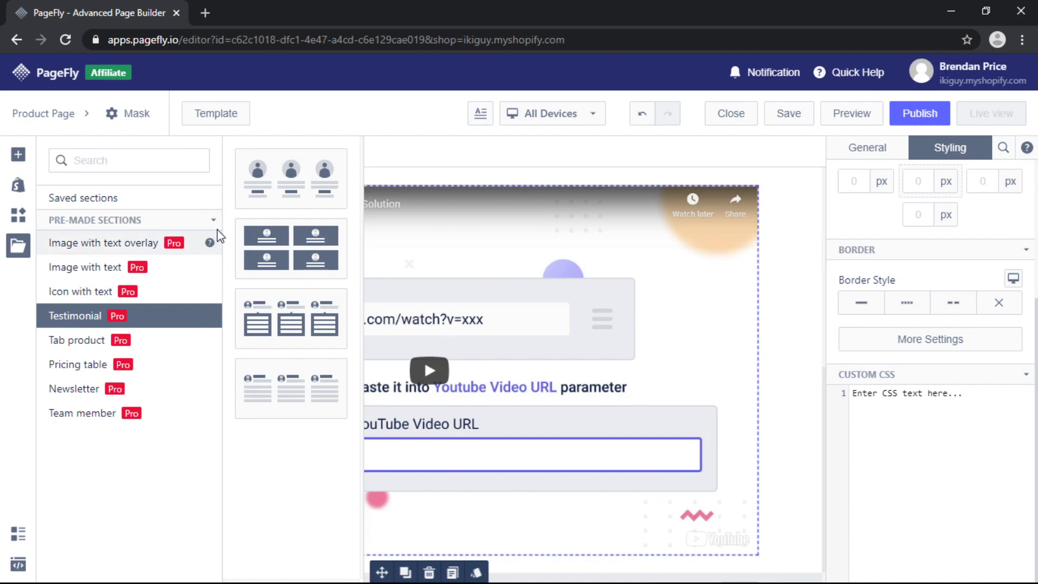
{"action": "left_click_drag", "start_coordinate": [282, 173], "coordinate": [320, 573]}
{"action": "scroll", "coordinate": [333, 483], "scroll_direction": "down", "scroll_amount": 4}
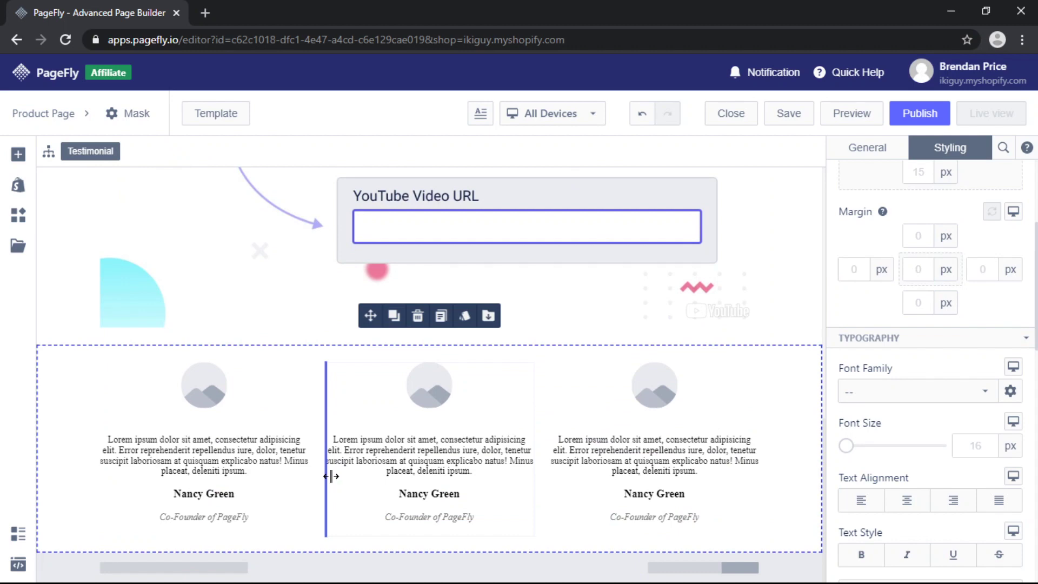
Place a Product List element beneath the testimonial section.
{"action": "left_click", "coordinate": [16, 189]}
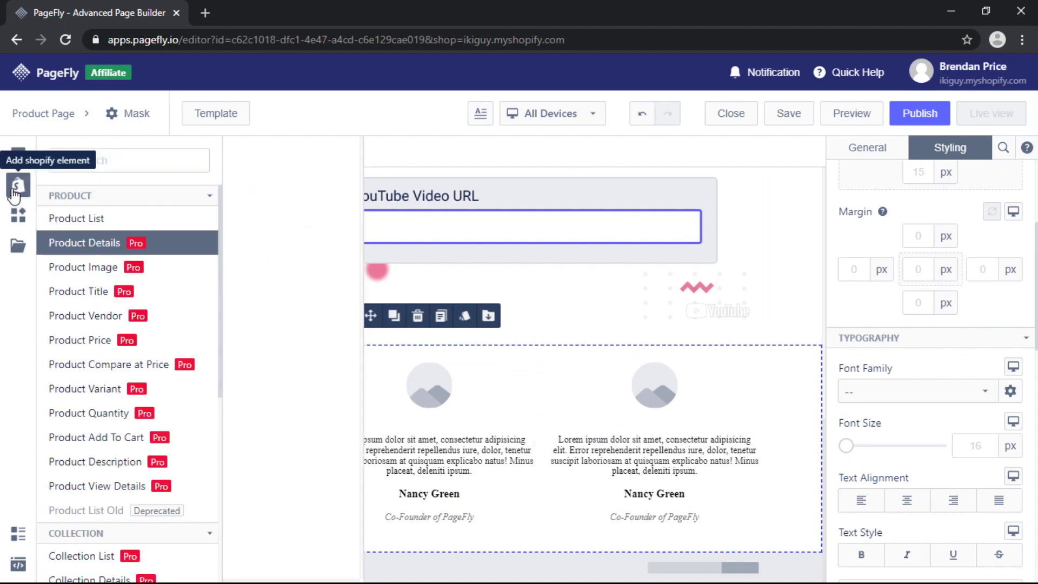
{"action": "left_click", "coordinate": [68, 217]}
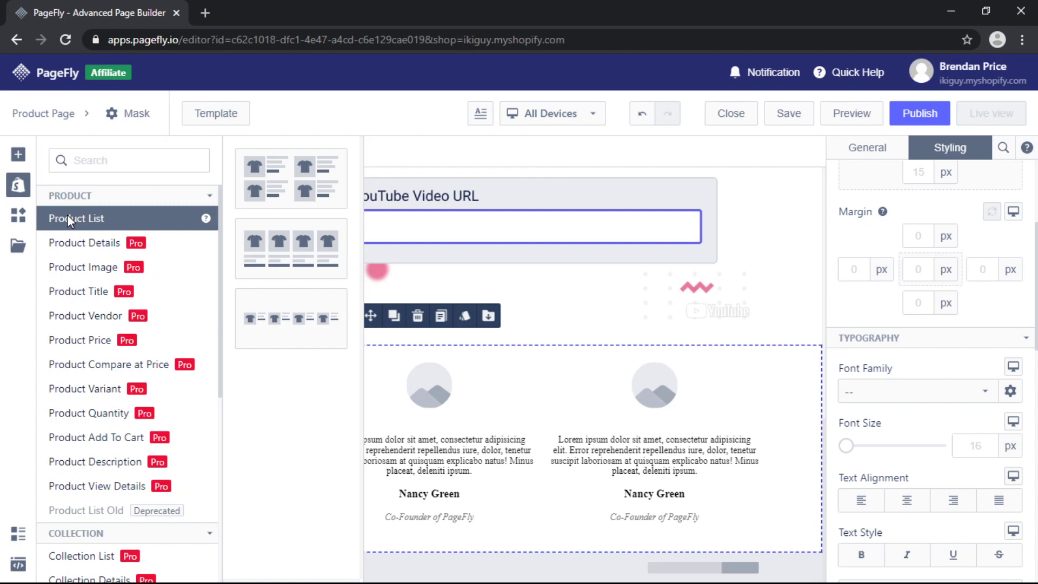
{"action": "left_click_drag", "start_coordinate": [254, 175], "coordinate": [476, 552]}
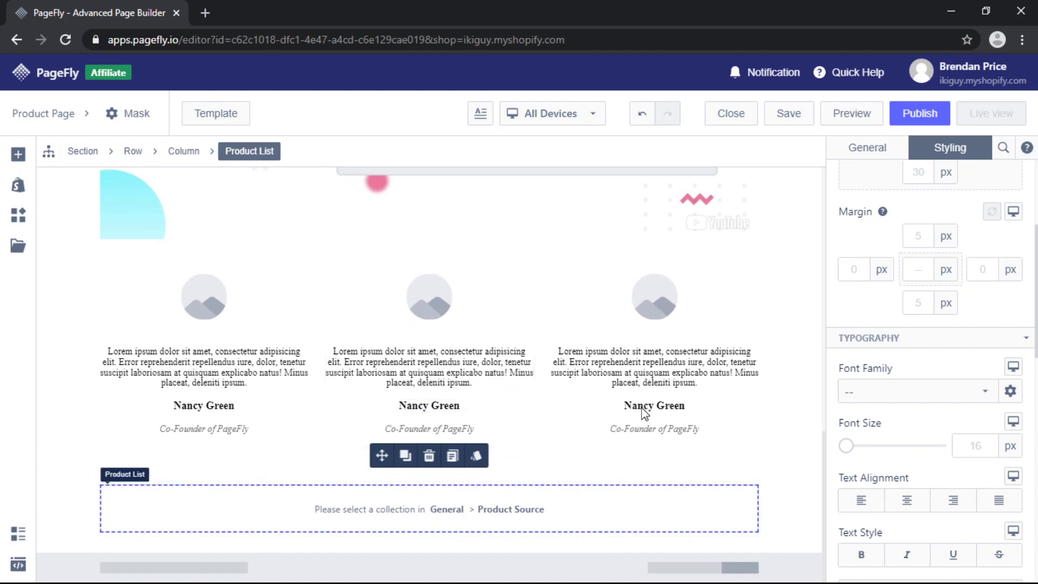
Set the product list's collection to Serums, loading four products two per row.
{"action": "left_click", "coordinate": [877, 151]}
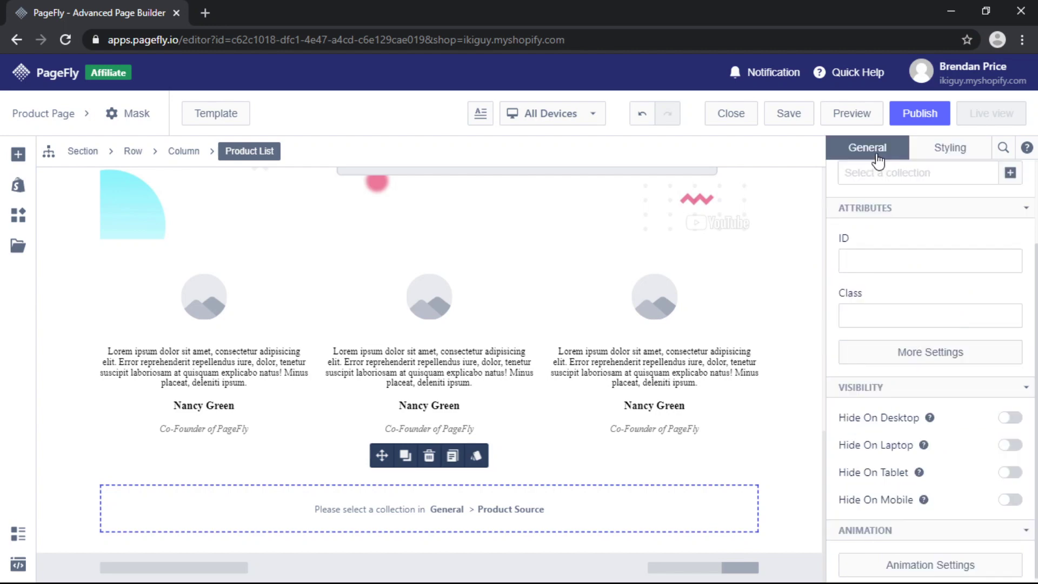
{"action": "scroll", "coordinate": [909, 227], "scroll_direction": "up", "scroll_amount": 2}
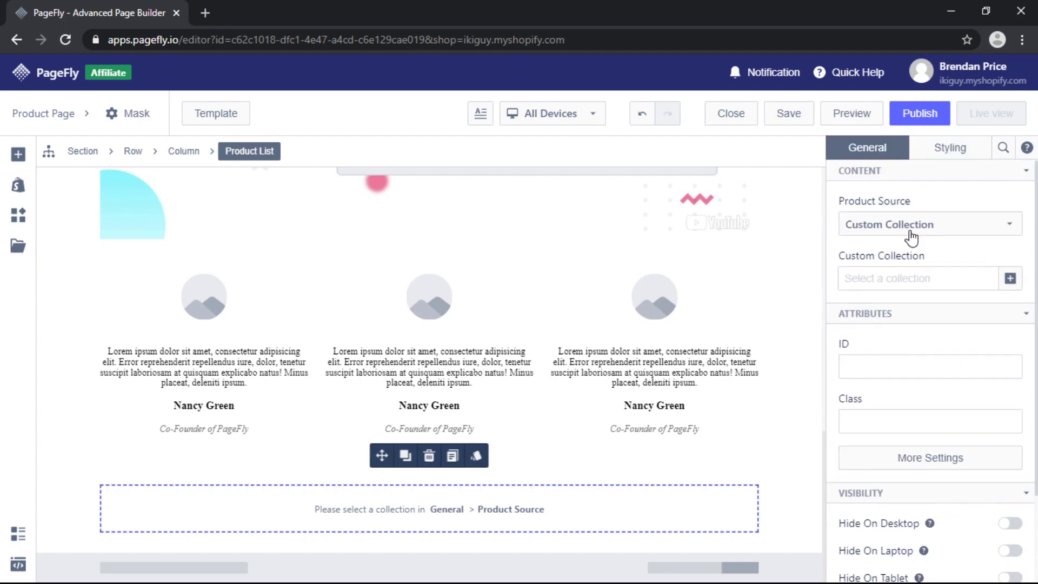
{"action": "left_click", "coordinate": [1010, 278]}
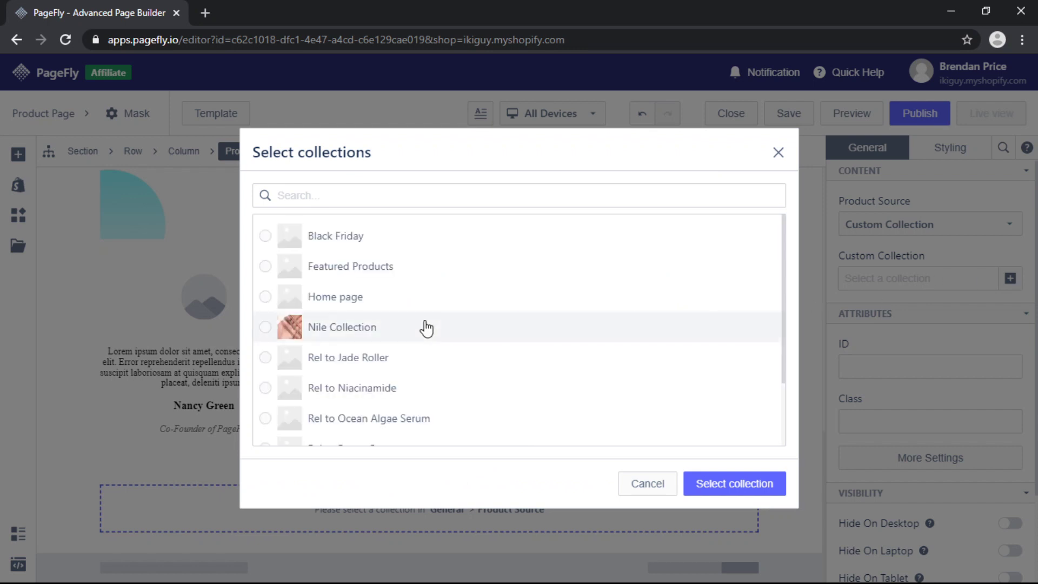
{"action": "scroll", "coordinate": [411, 327], "scroll_direction": "down", "scroll_amount": 2}
{"action": "left_click", "coordinate": [304, 392]}
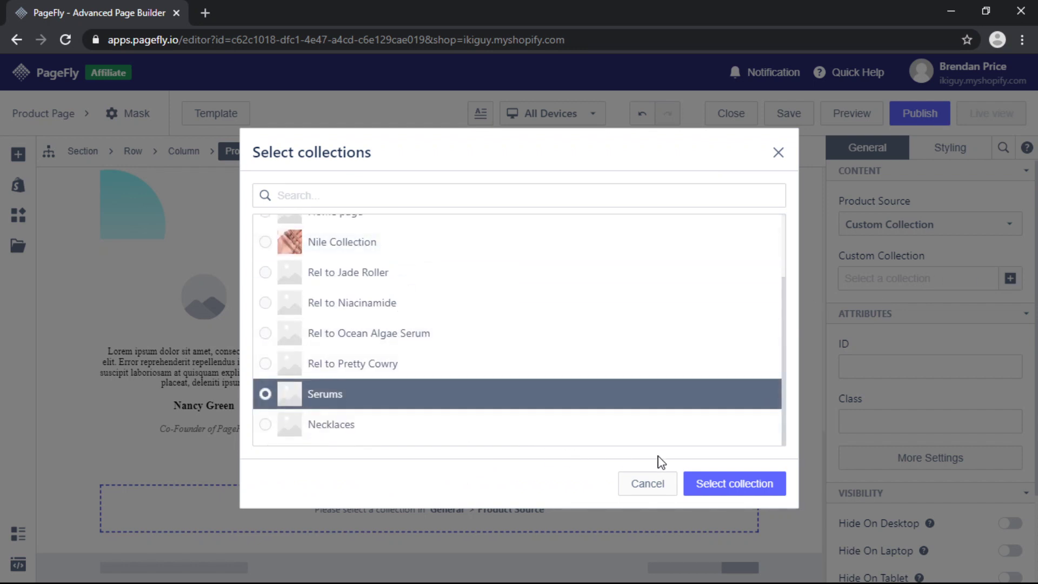
{"action": "left_click", "coordinate": [703, 486]}
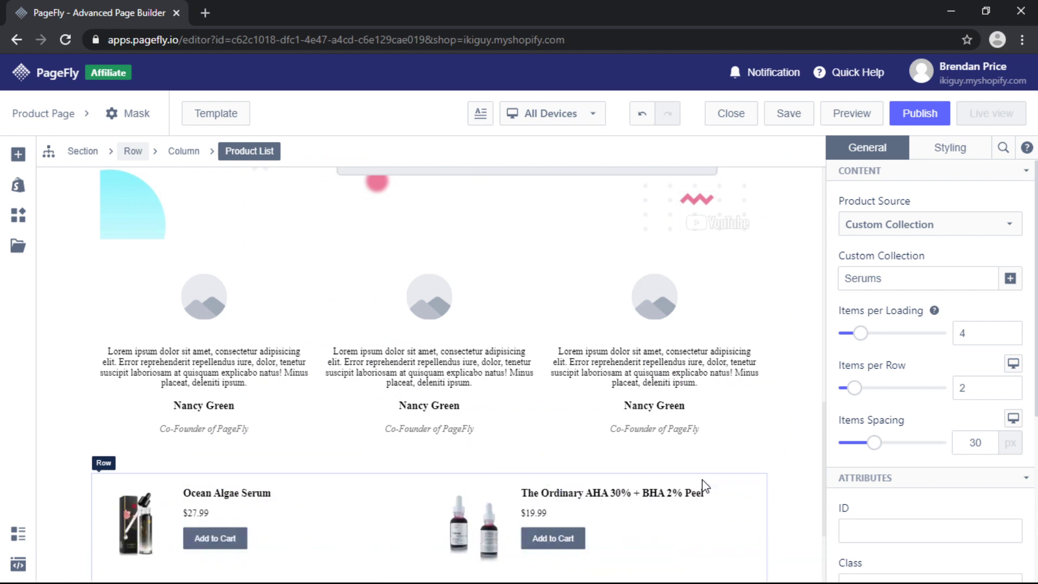
{"action": "scroll", "coordinate": [705, 486], "scroll_direction": "down", "scroll_amount": 3}
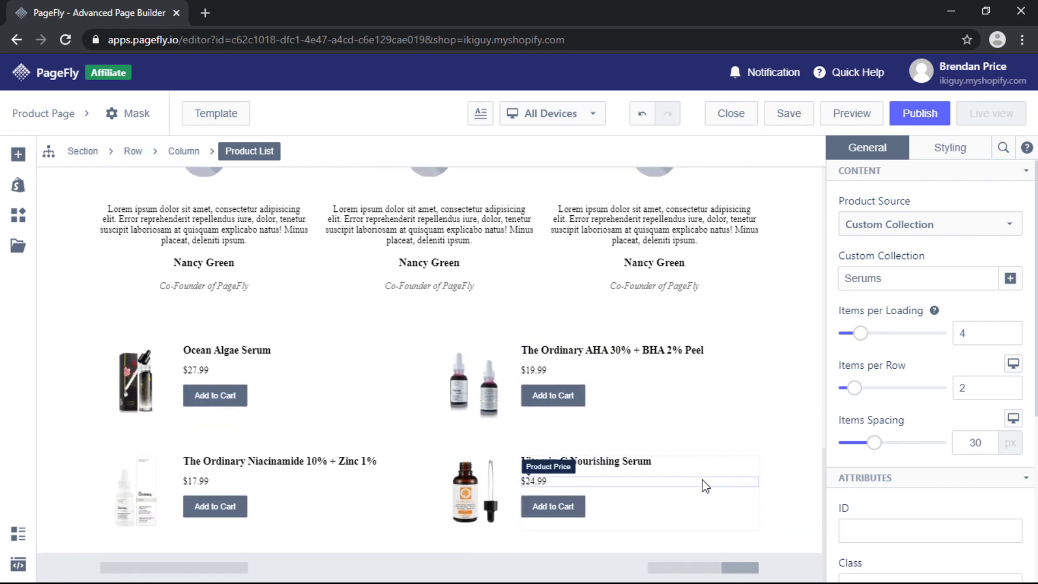
{"action": "scroll", "coordinate": [705, 485], "scroll_direction": "up", "scroll_amount": 2}
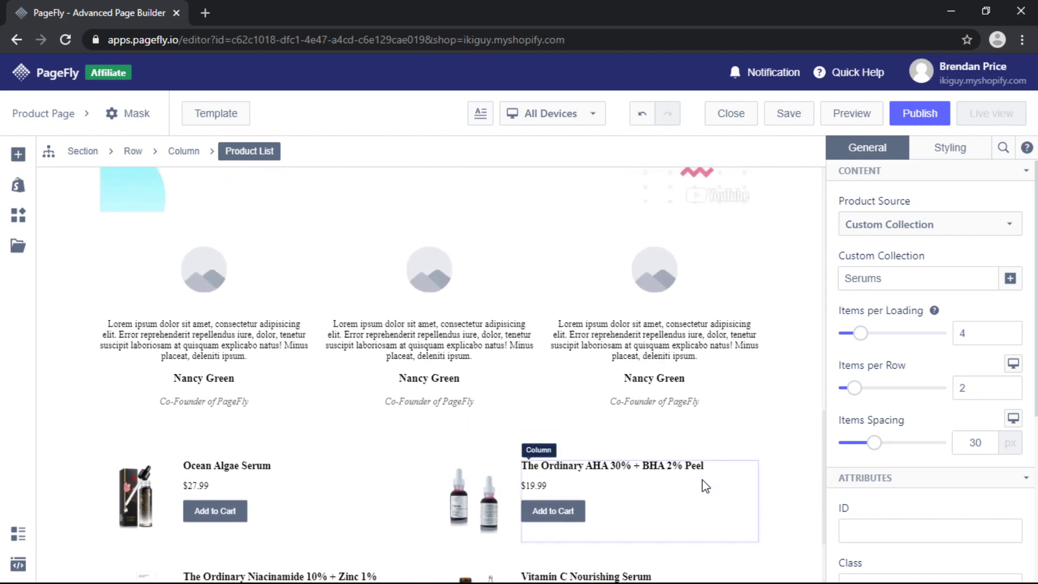
Publish the Mask page, scroll the live page to the serum list, then close it.
{"action": "left_click", "coordinate": [918, 114]}
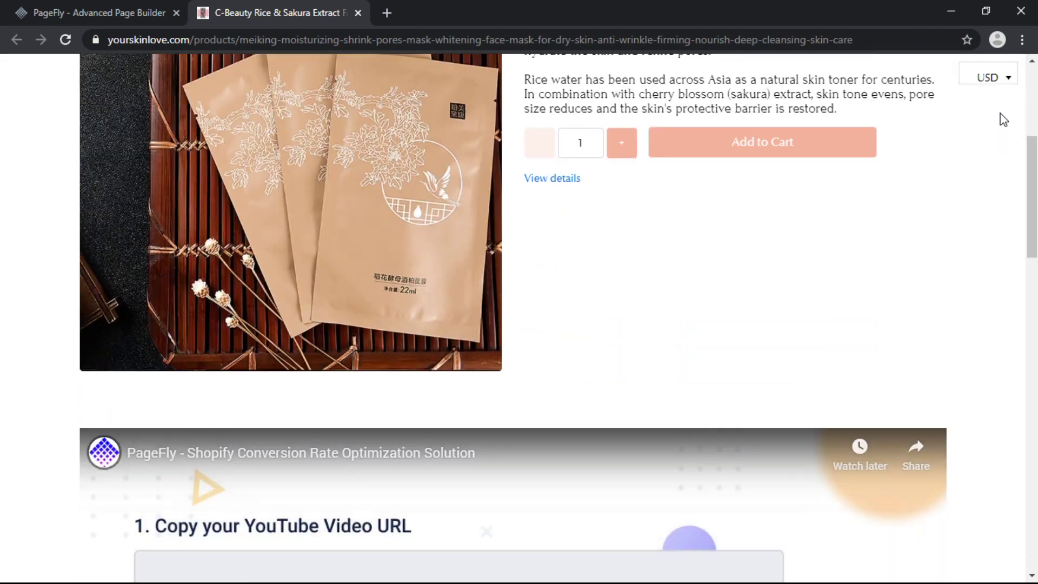
{"action": "scroll", "coordinate": [1003, 119], "scroll_direction": "down", "scroll_amount": 8}
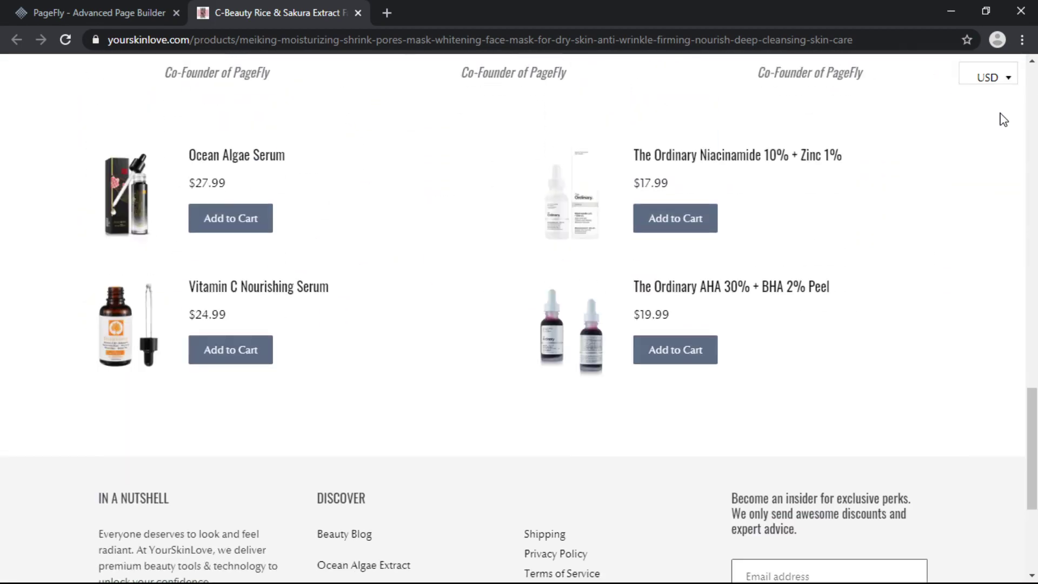
{"action": "scroll", "coordinate": [1003, 119], "scroll_direction": "up", "scroll_amount": 20}
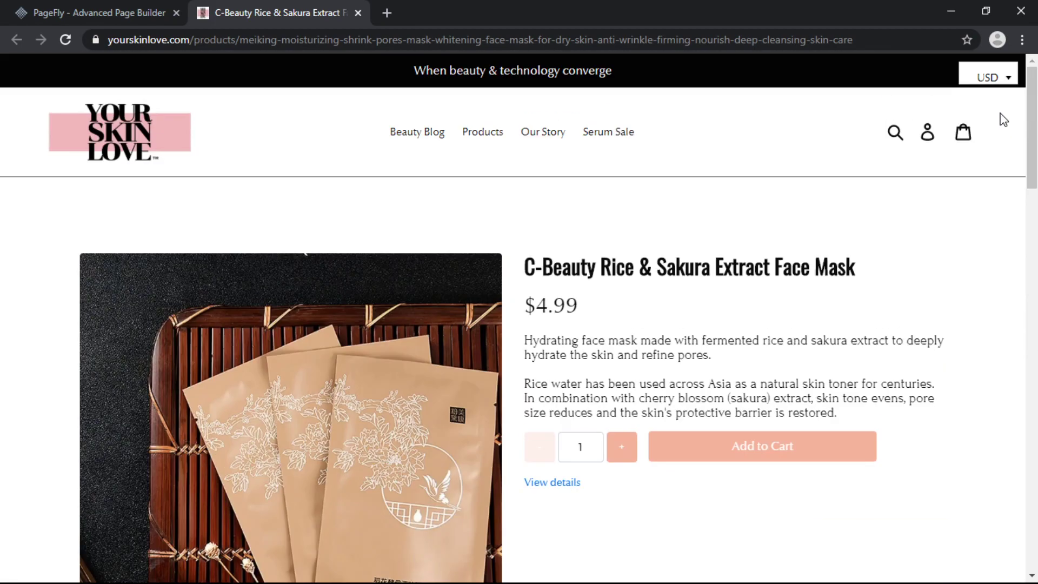
{"action": "key", "text": "ctrl+w"}
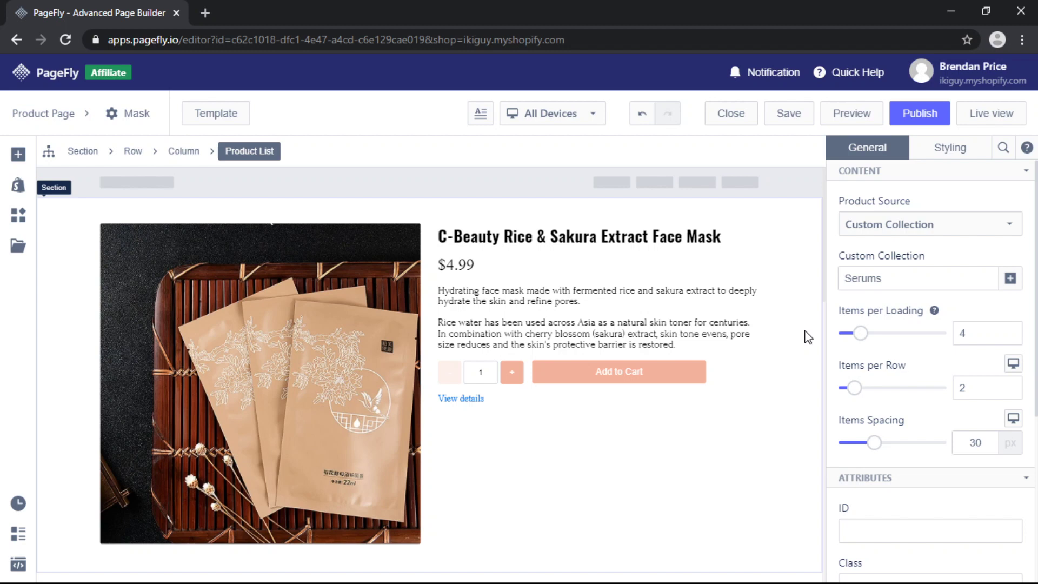
Apply the Muggy template to the Mask page, confirming the content replacement.
{"action": "left_click", "coordinate": [229, 117]}
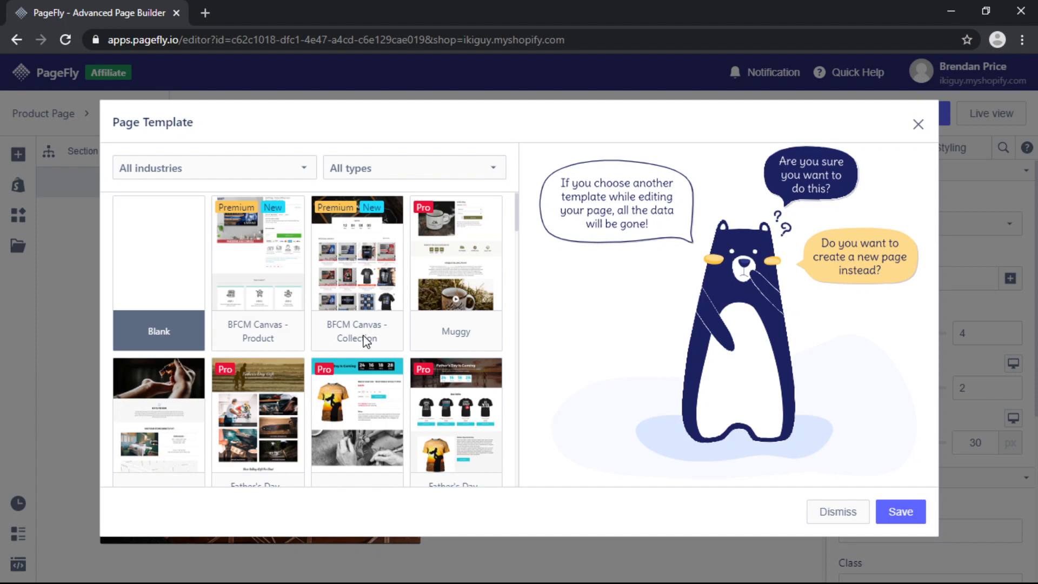
{"action": "left_click", "coordinate": [450, 290]}
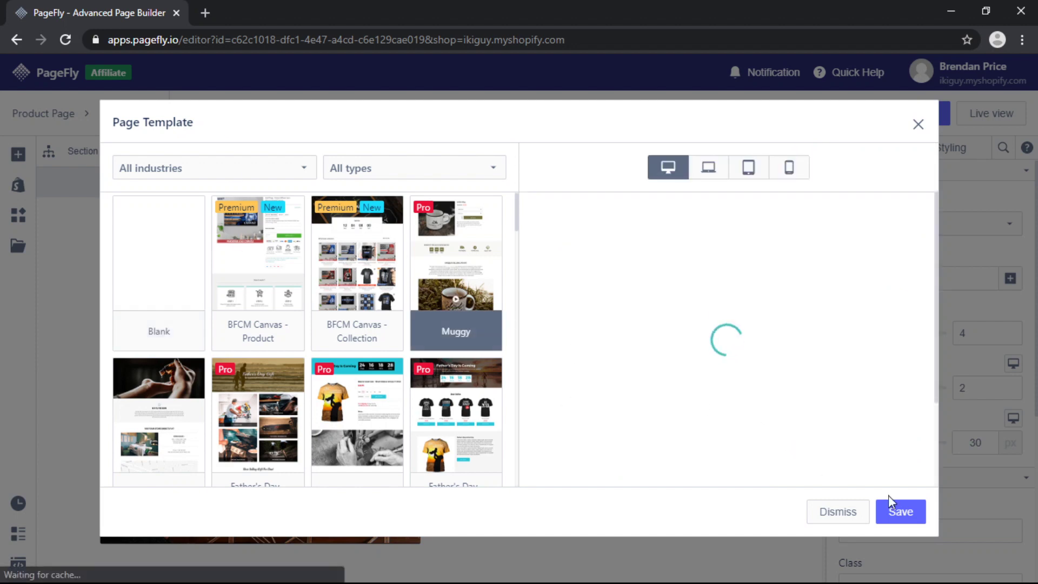
{"action": "left_click", "coordinate": [896, 514]}
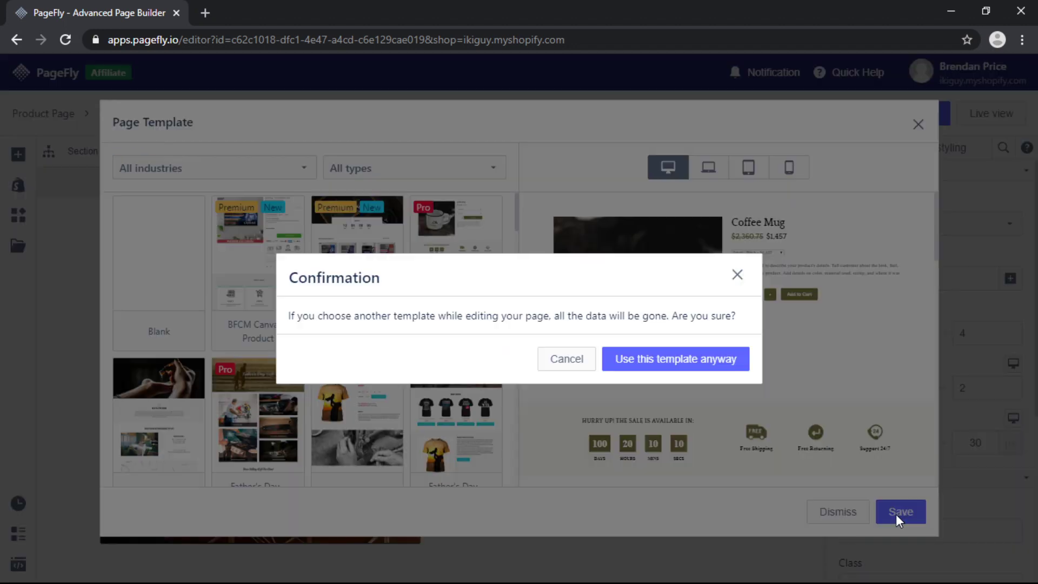
{"action": "left_click", "coordinate": [648, 362]}
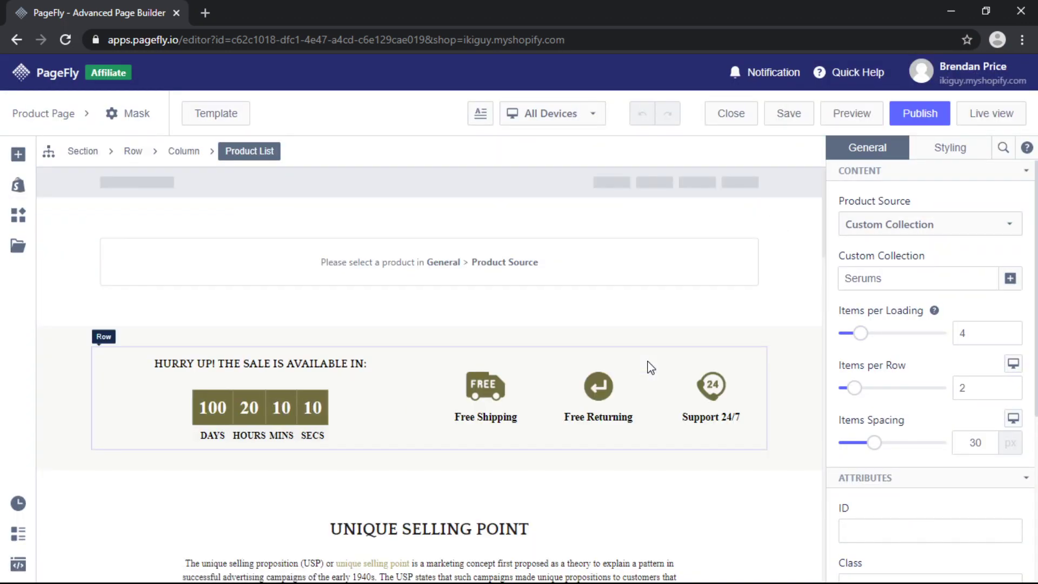
Publish the Muggy-based page, view it live with no product image, then close it.
{"action": "left_click", "coordinate": [917, 115]}
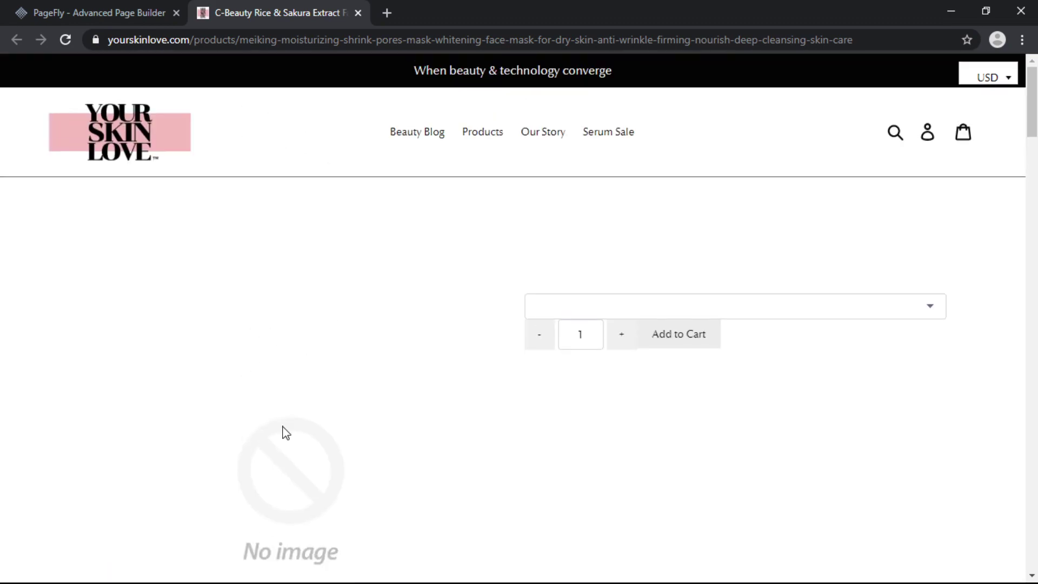
{"action": "key", "text": "ctrl+w"}
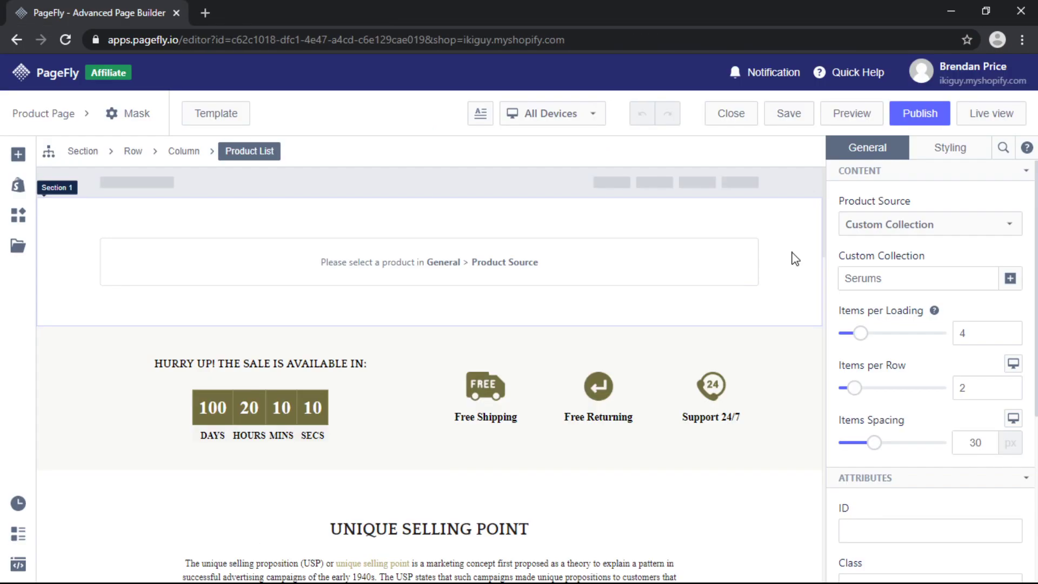
Set the Product Details block's Product Source to Auto, leaving the product list unchosen.
{"action": "left_click", "coordinate": [608, 273]}
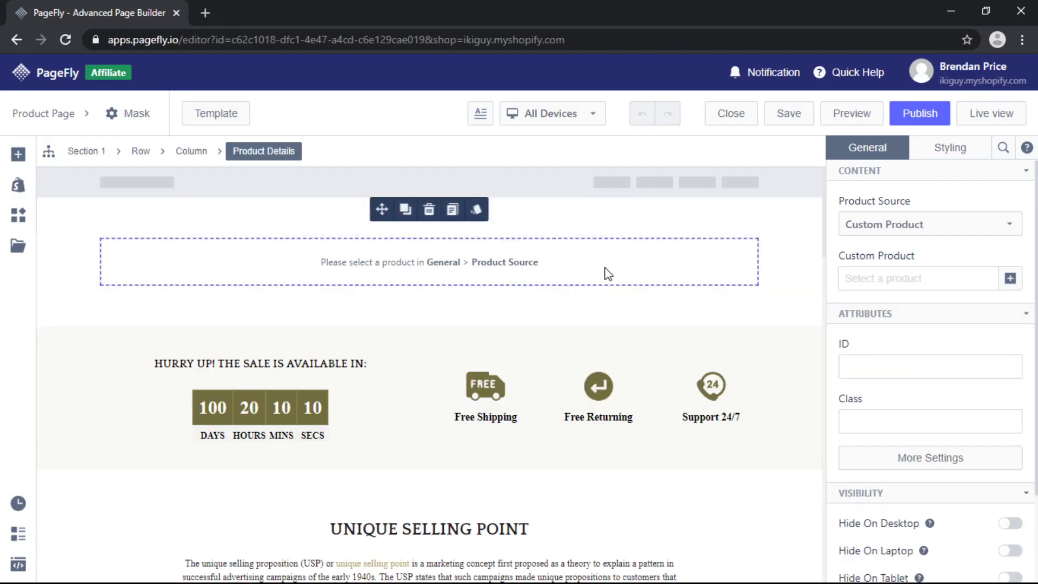
{"action": "left_click", "coordinate": [1010, 278]}
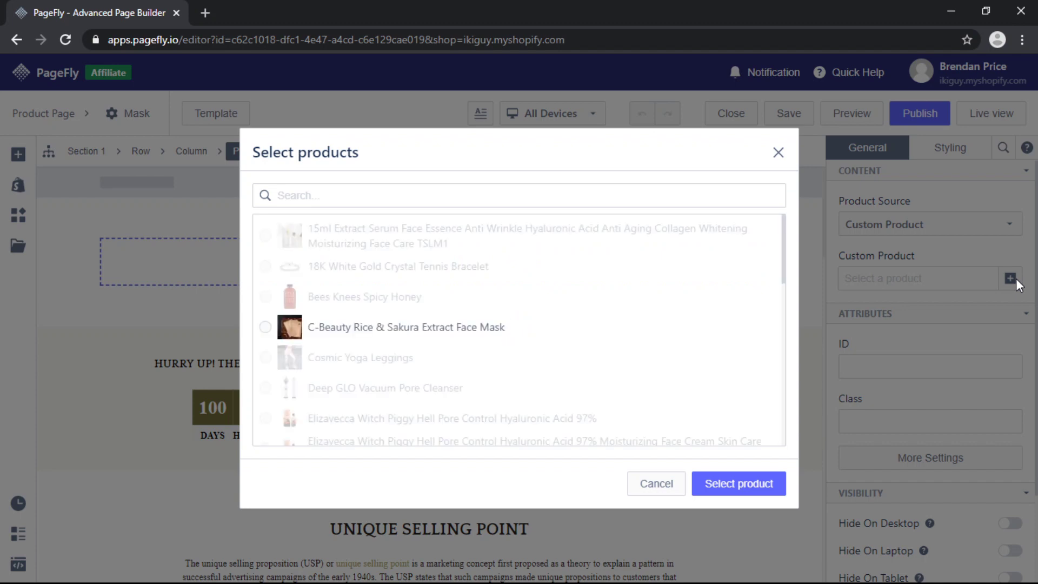
{"action": "left_click", "coordinate": [666, 485]}
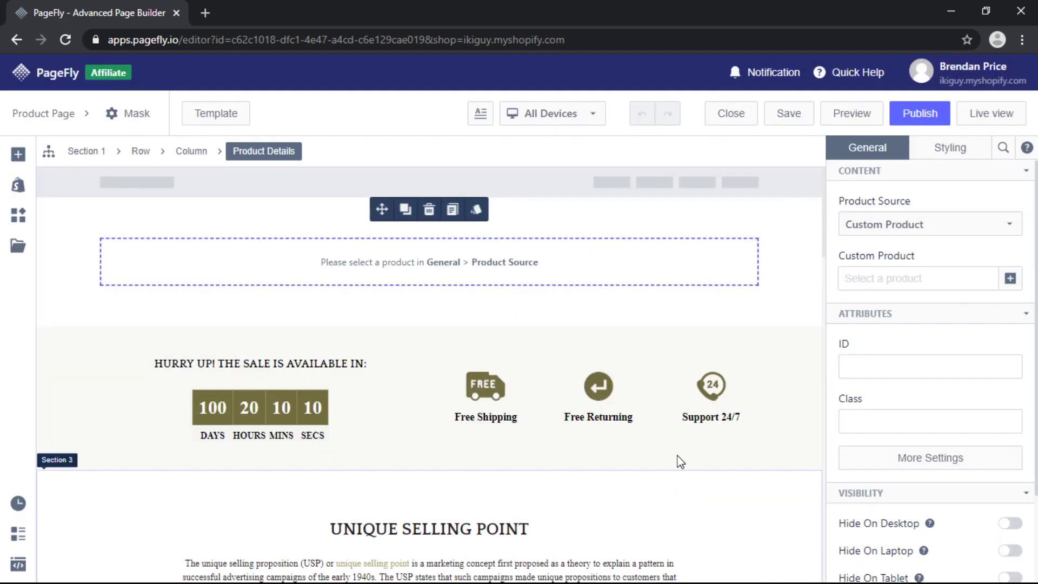
{"action": "left_click", "coordinate": [890, 234]}
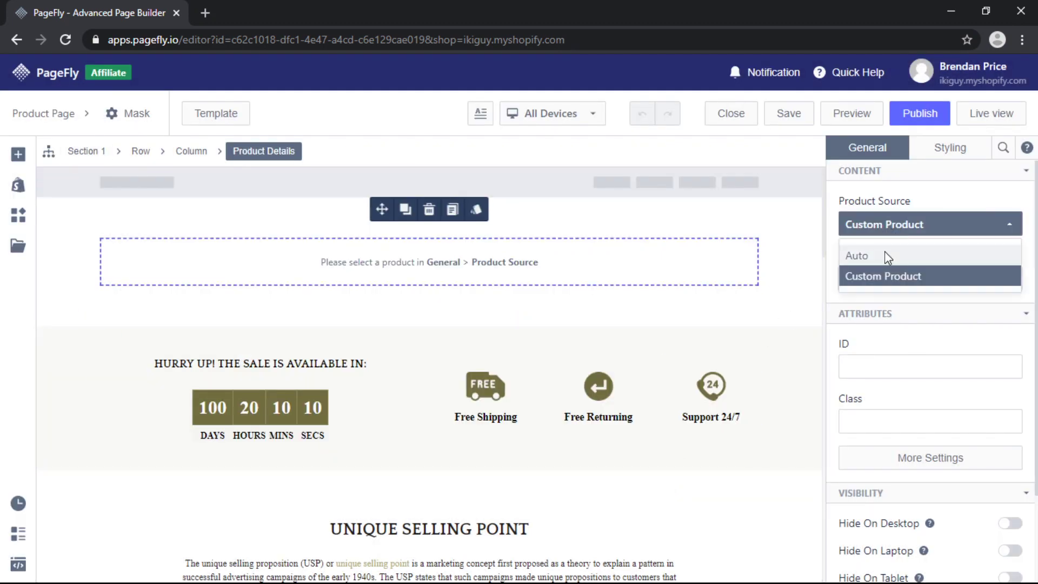
{"action": "left_click", "coordinate": [884, 252]}
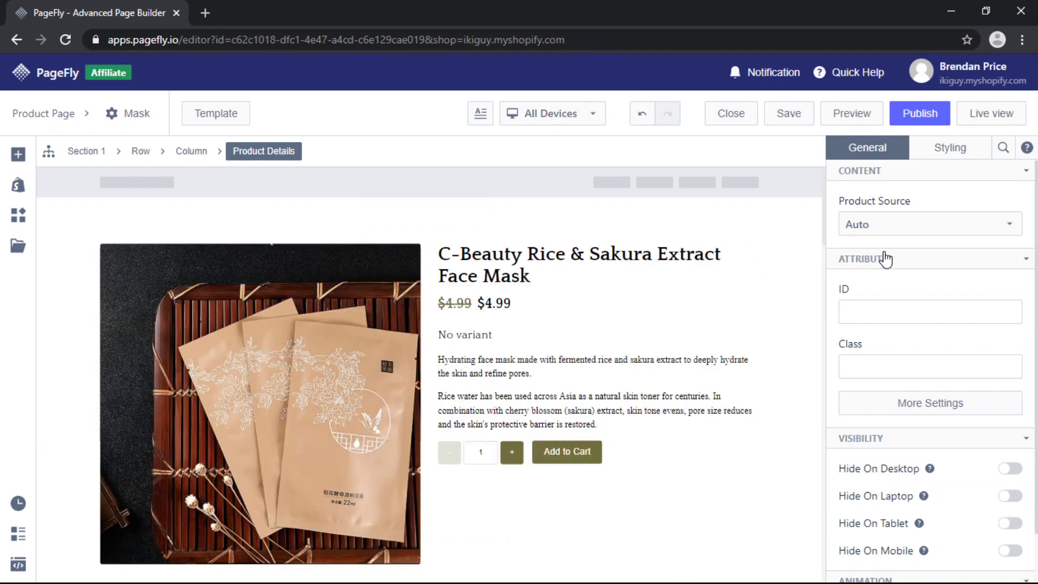
Change the CountDown element's Styling background colour to light orange F0AB7F.
{"action": "scroll", "coordinate": [593, 295], "scroll_direction": "down", "scroll_amount": 5}
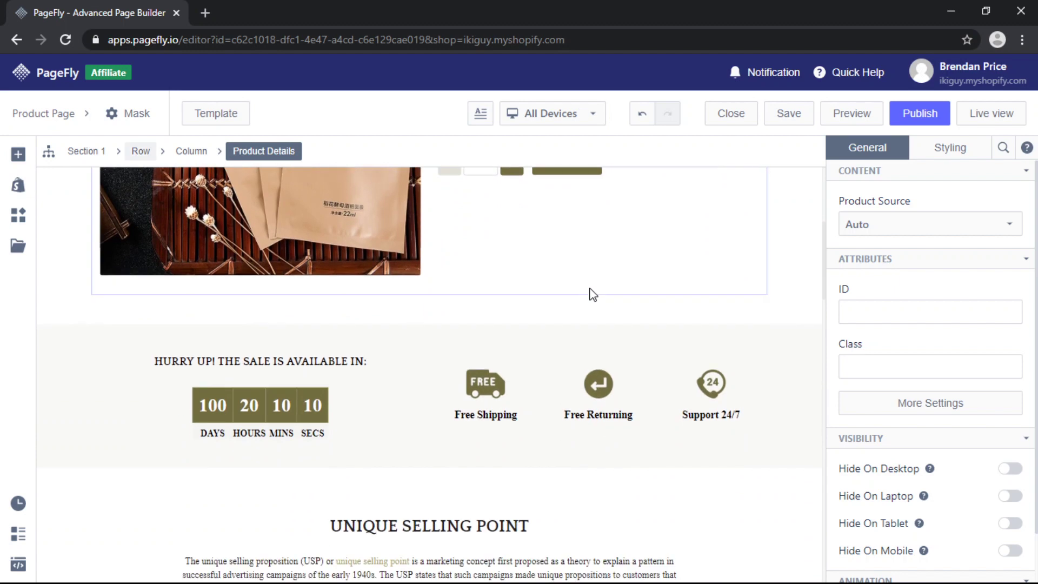
{"action": "left_click", "coordinate": [306, 404]}
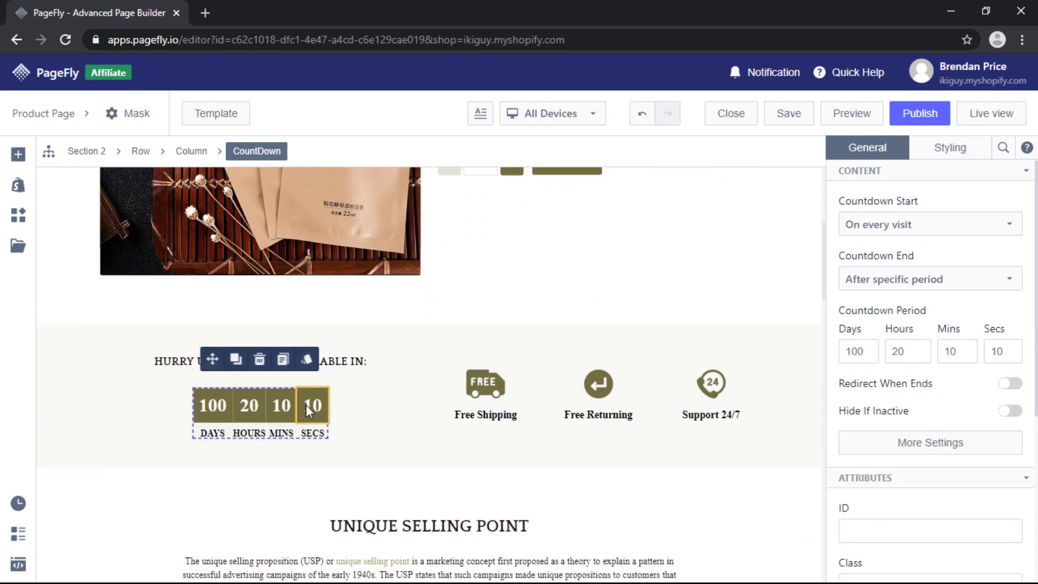
{"action": "left_click", "coordinate": [949, 154]}
{"action": "scroll", "coordinate": [975, 338], "scroll_direction": "down", "scroll_amount": 5}
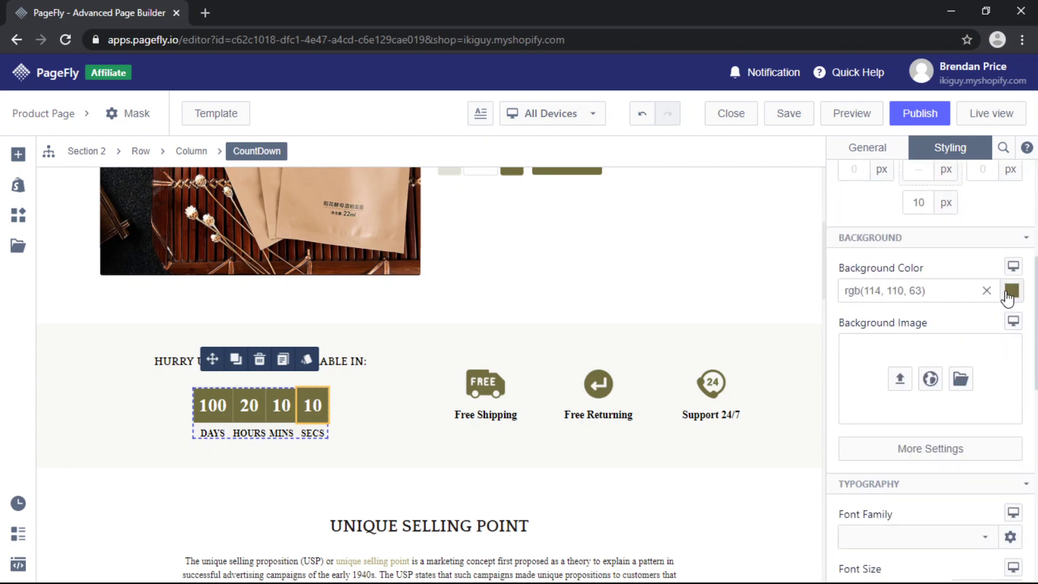
{"action": "left_click", "coordinate": [1009, 292]}
{"action": "left_click", "coordinate": [872, 289]}
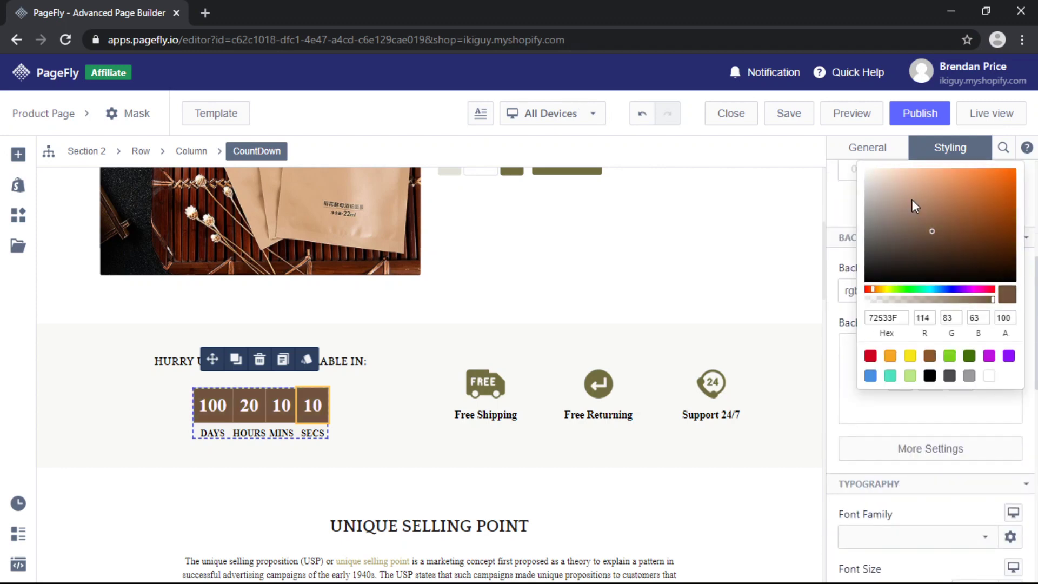
{"action": "left_click", "coordinate": [935, 183]}
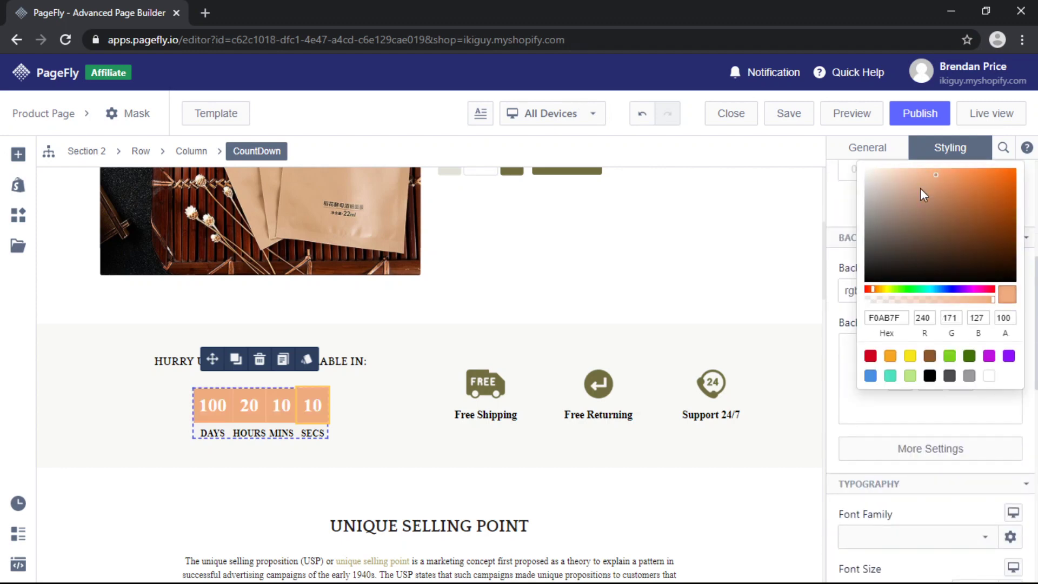
{"action": "left_click", "coordinate": [750, 351]}
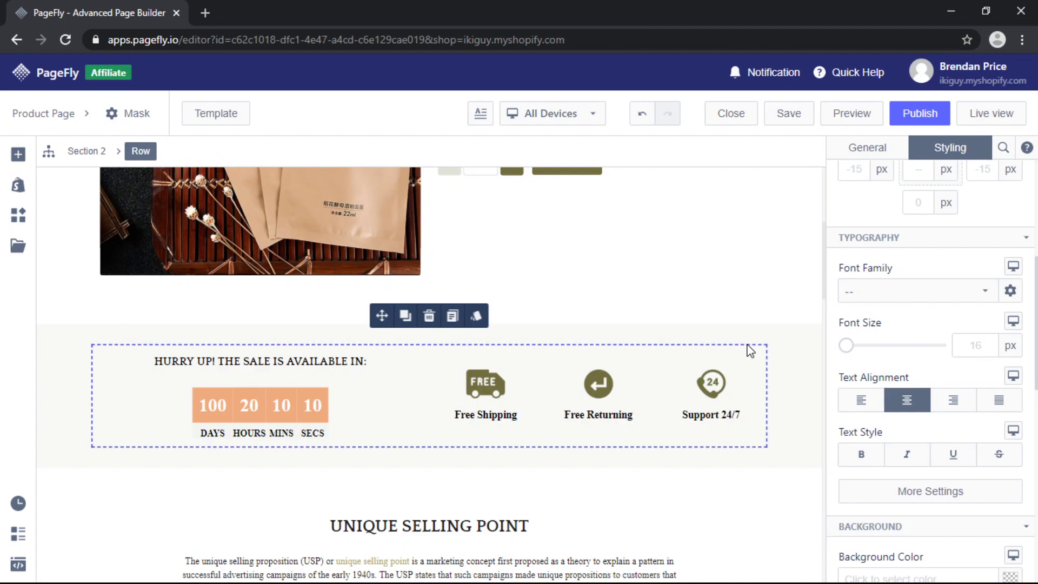
{"action": "scroll", "coordinate": [750, 350], "scroll_direction": "up", "scroll_amount": 5}
Publish the page, then scroll the live Mask page to Our Promise and back up.
{"action": "left_click", "coordinate": [920, 114]}
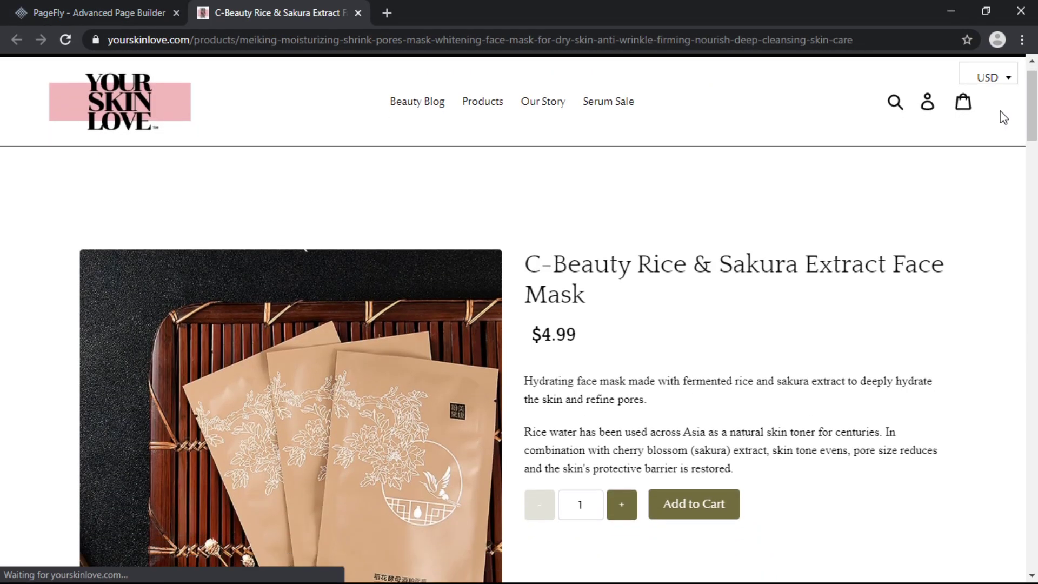
{"action": "scroll", "coordinate": [1004, 117], "scroll_direction": "down", "scroll_amount": 15}
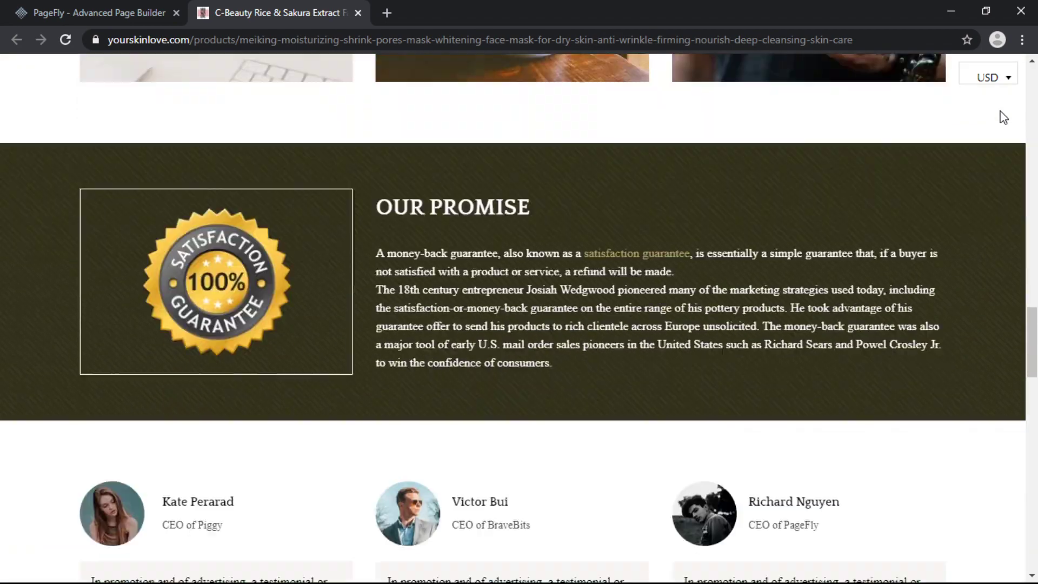
{"action": "scroll", "coordinate": [1003, 117], "scroll_direction": "up", "scroll_amount": 10}
{"action": "scroll", "coordinate": [1003, 117], "scroll_direction": "up", "scroll_amount": 15}
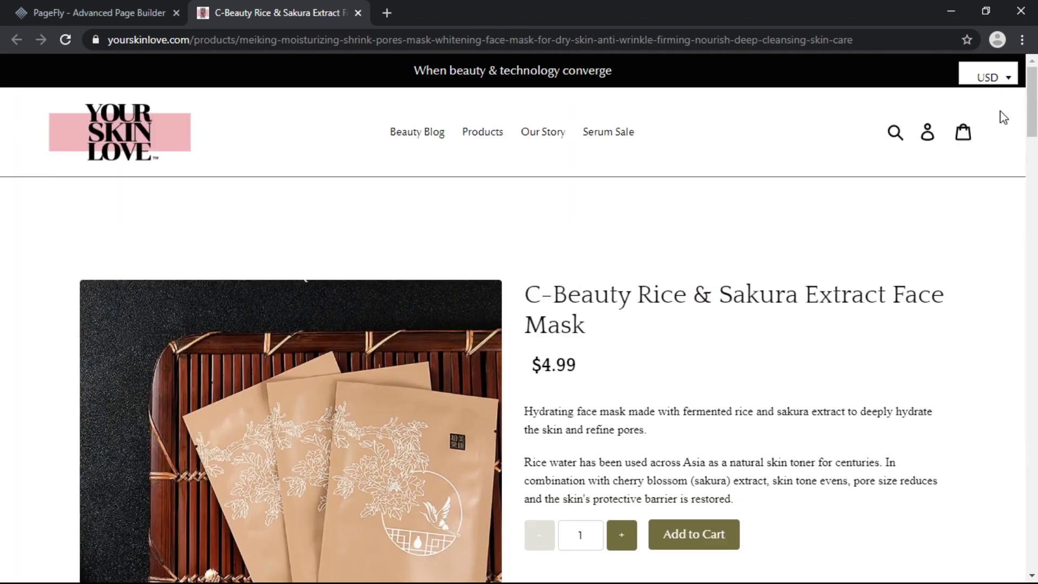